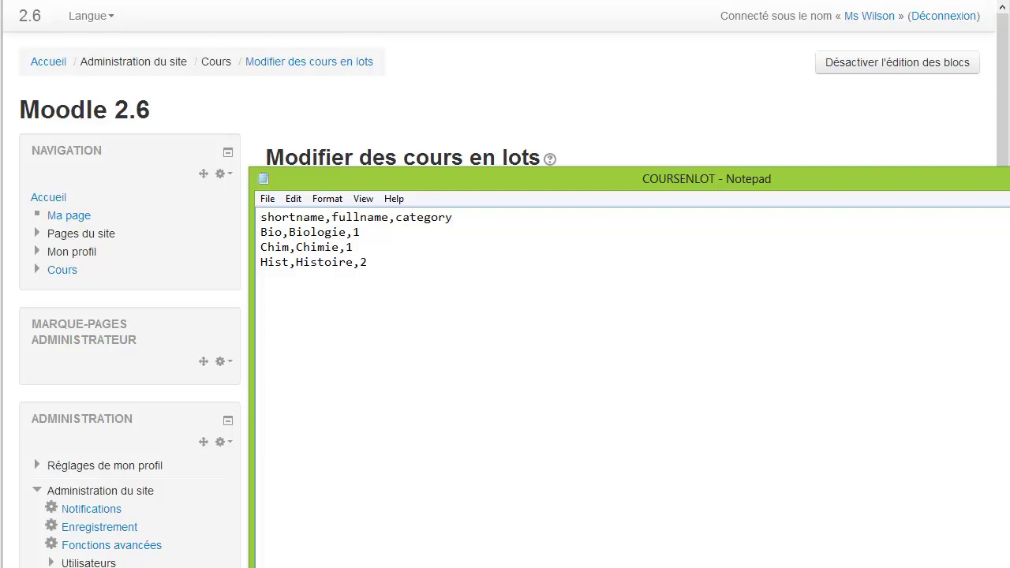
- Close the course list text file, set the CSV delimiter to a comma, add COURSENLOT.csv and preview the import
key("alt+F4")
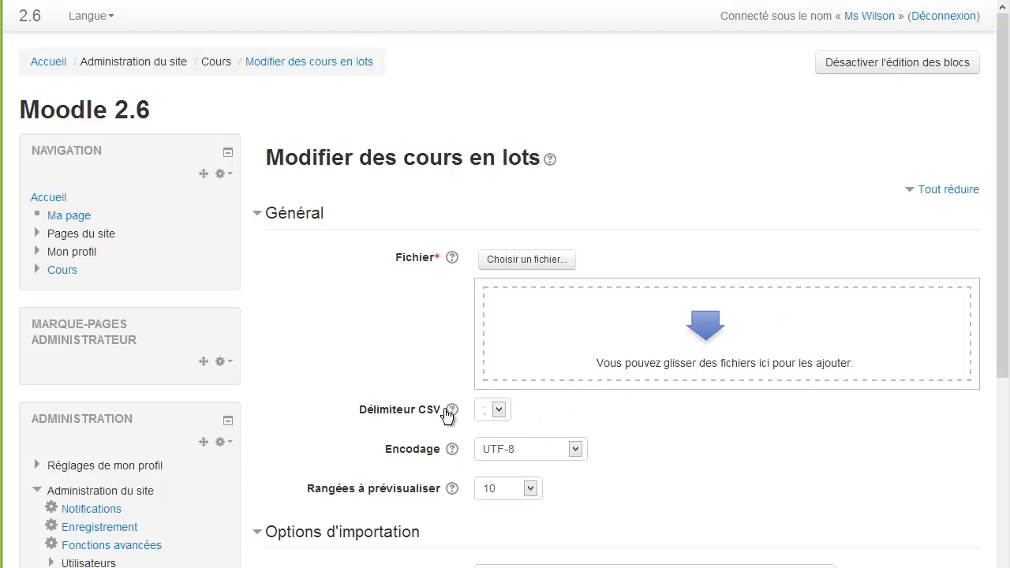
left_click(498, 412)
left_click(491, 434)
left_click_drag(4, 339, 534, 342)
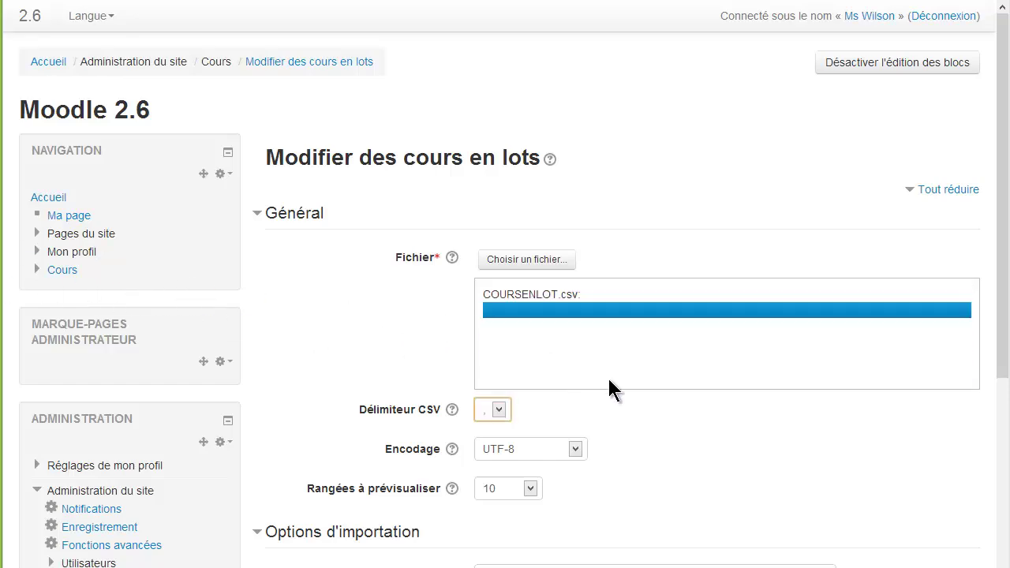
scroll(864, 427, "down", 4)
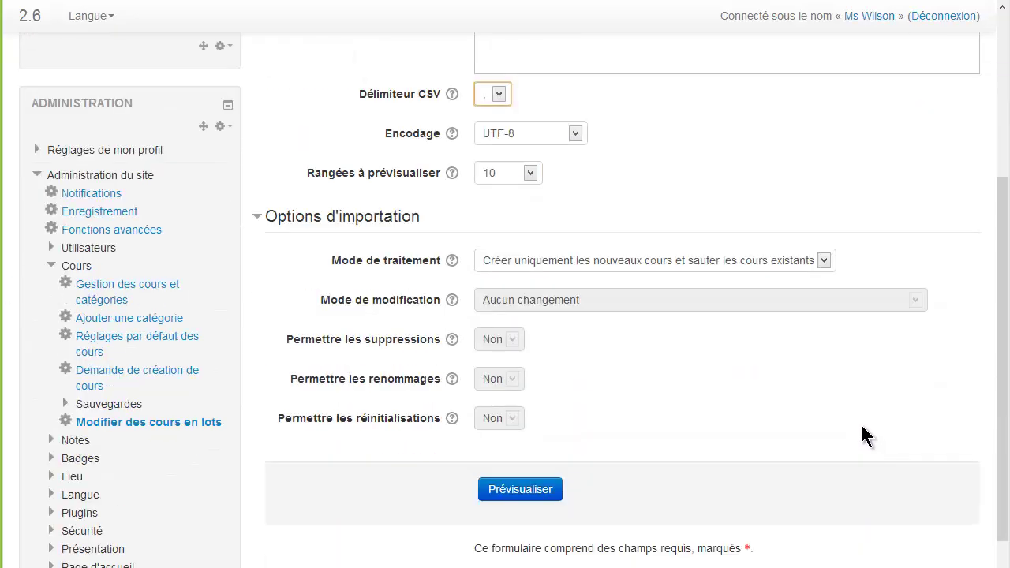
left_click(498, 490)
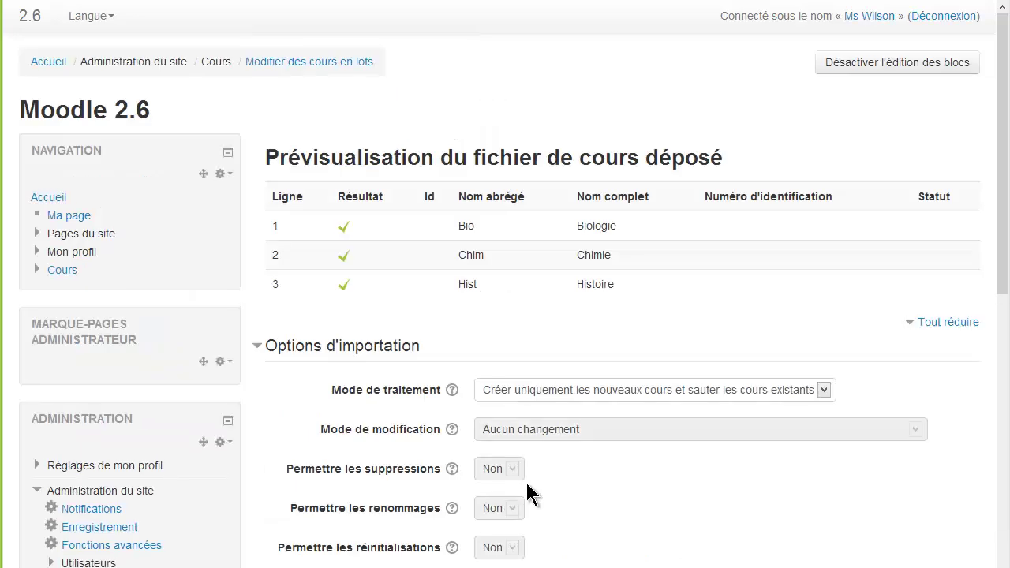
- Review the import options and default course settings, and run the bulk course upload with them as they are
scroll(800, 465, "down", 3)
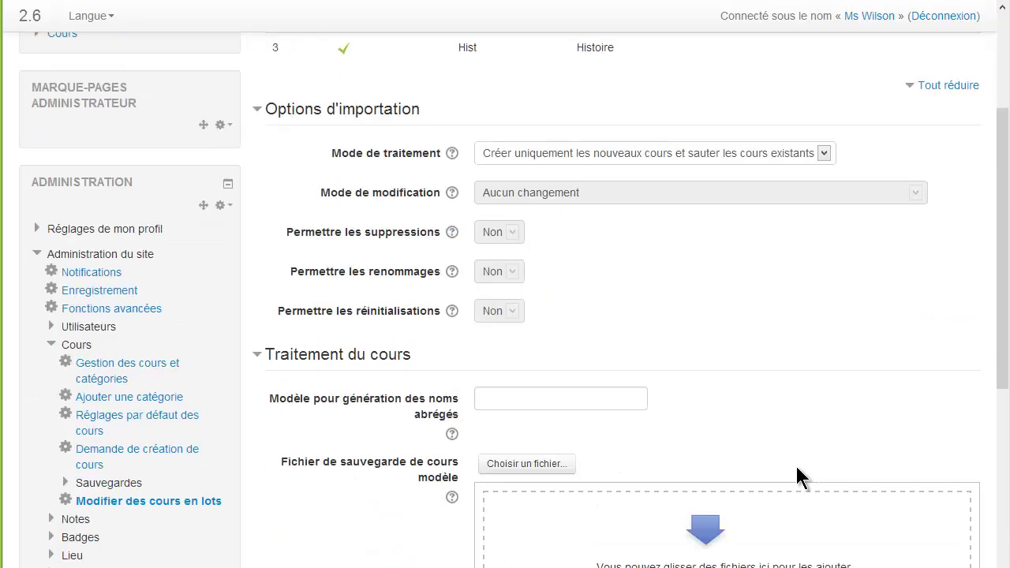
scroll(794, 466, "down", 1)
scroll(794, 466, "down", 2)
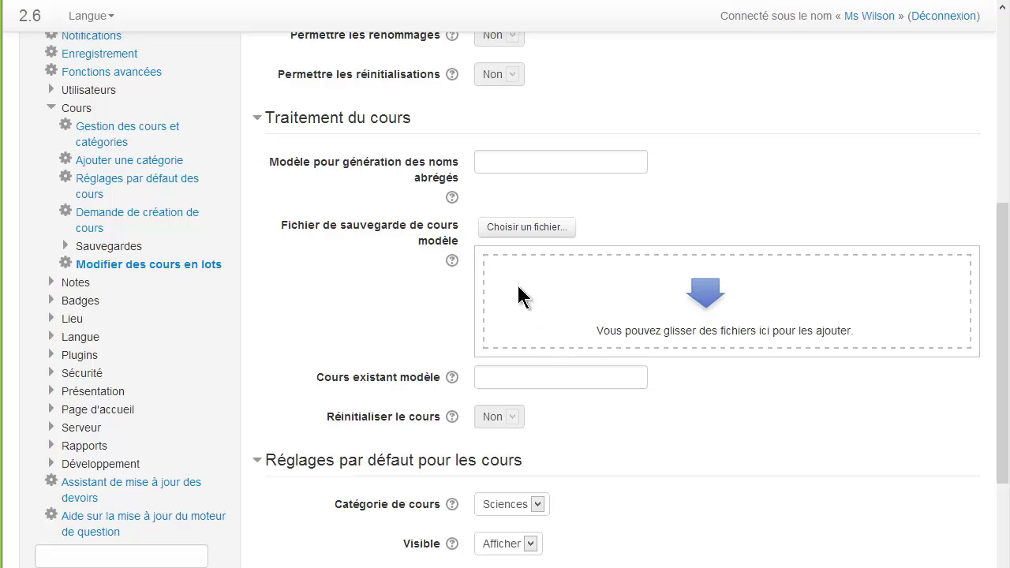
scroll(613, 367, "down", 6)
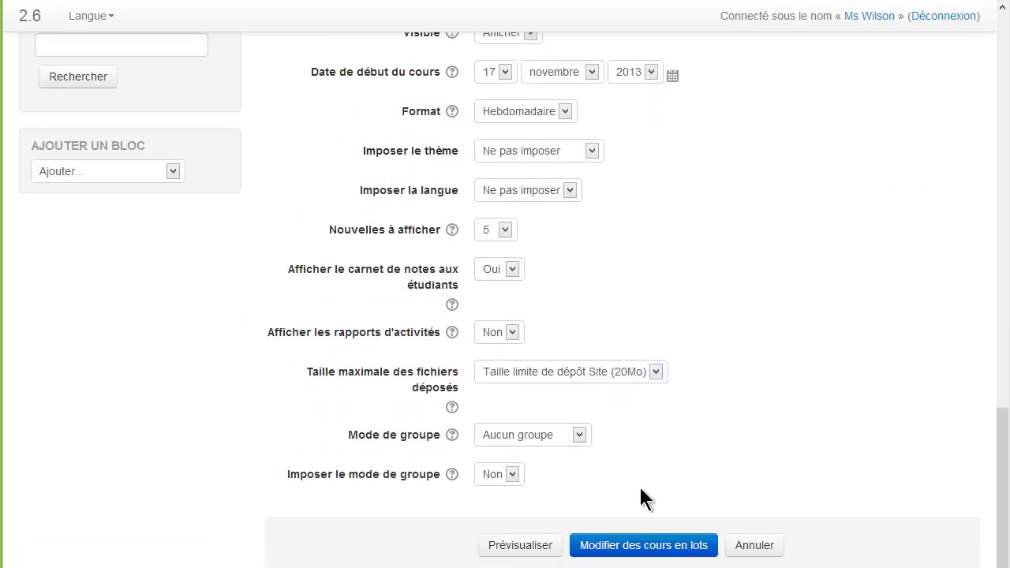
left_click(649, 544)
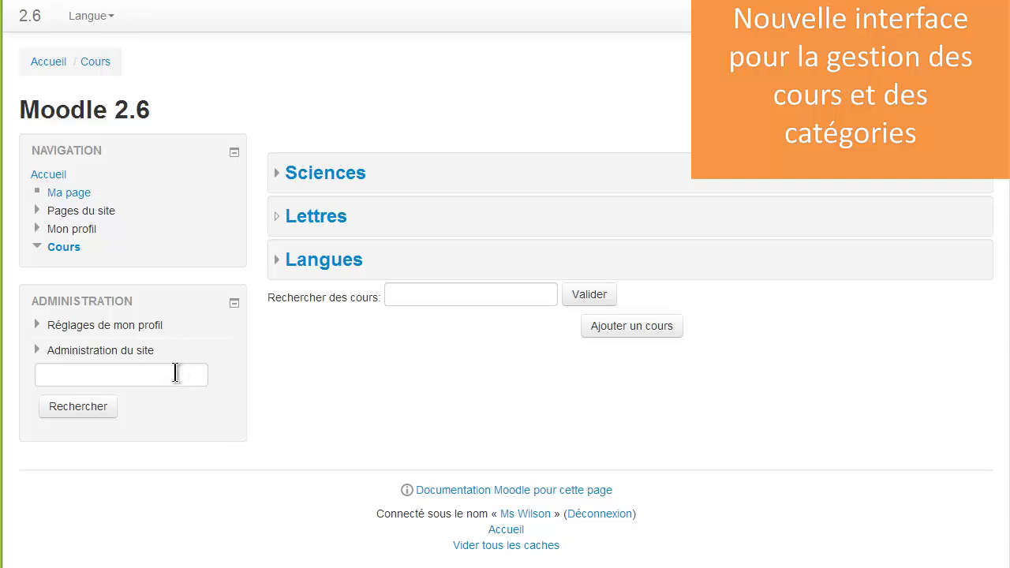
- Open the site's course and category management page and view the actions available for the Sciences category
left_click(155, 352)
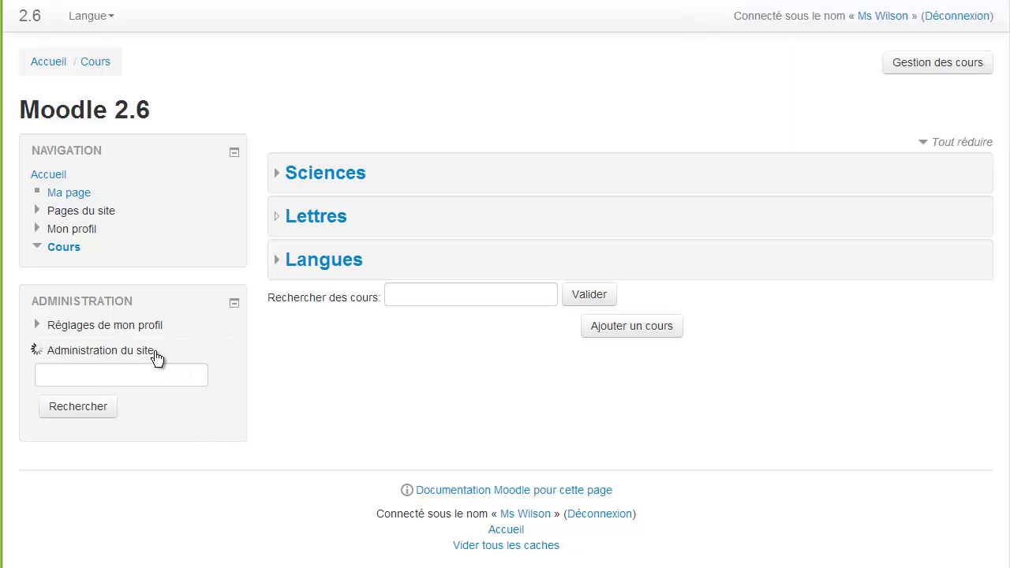
left_click(90, 443)
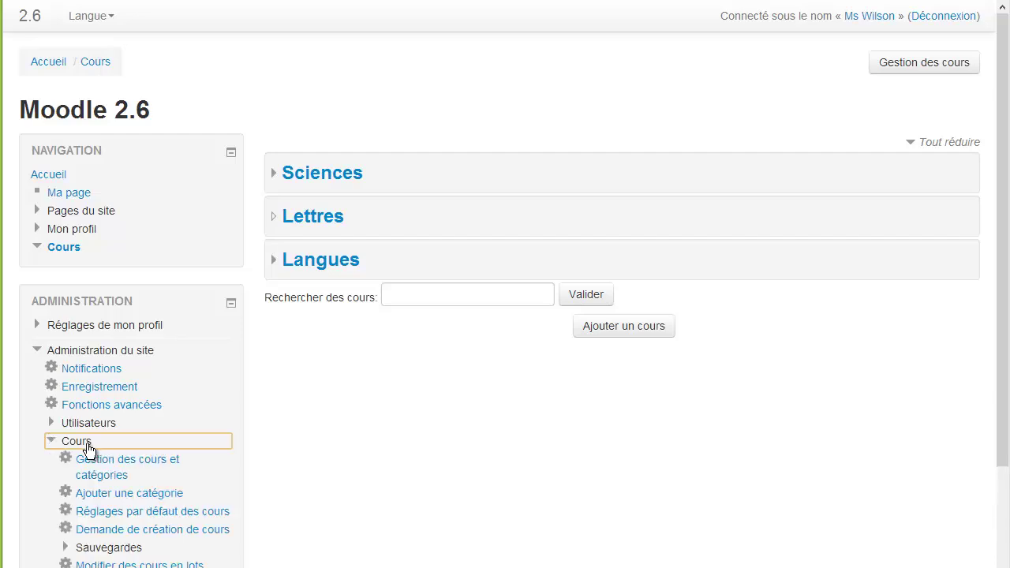
left_click(142, 467)
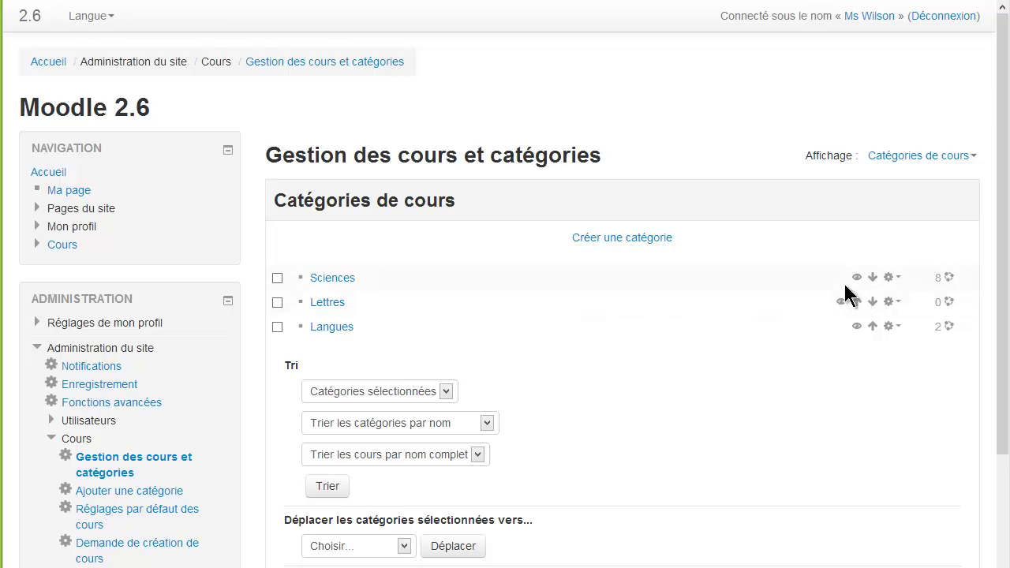
left_click(900, 279)
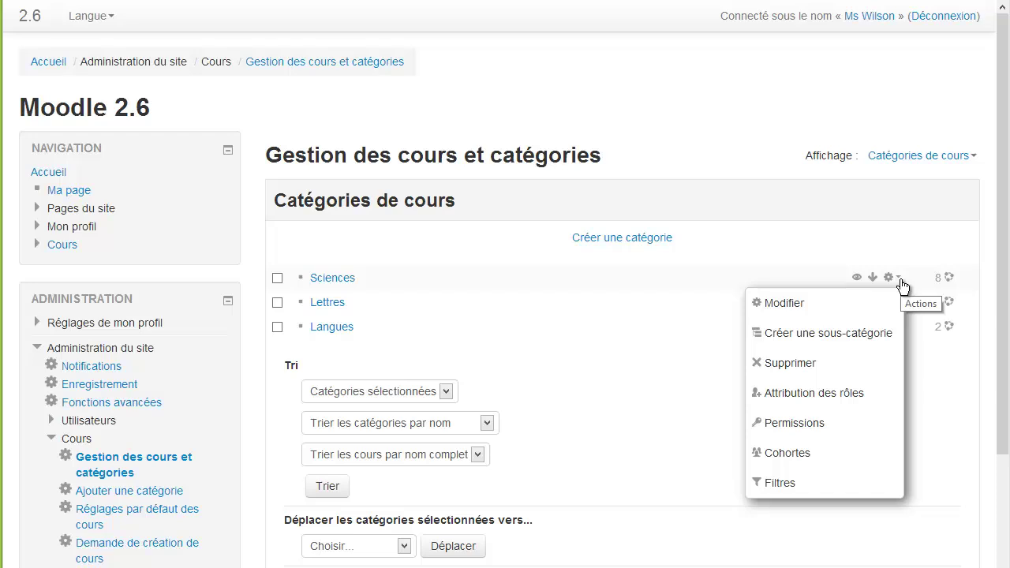
left_click(902, 284)
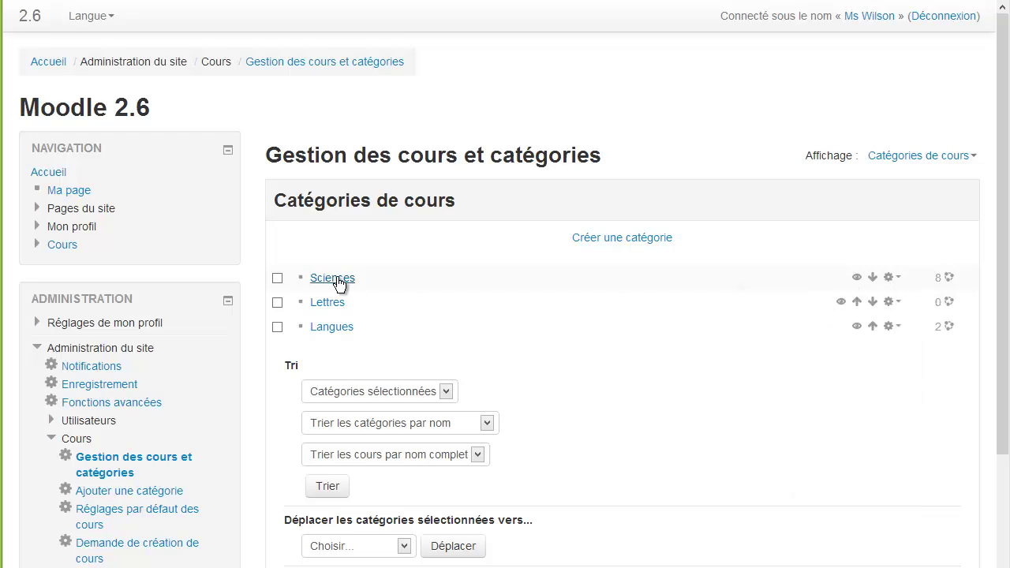
- Open the Langues category and move the Études hispaniques course above Études anglophones
left_click(332, 326)
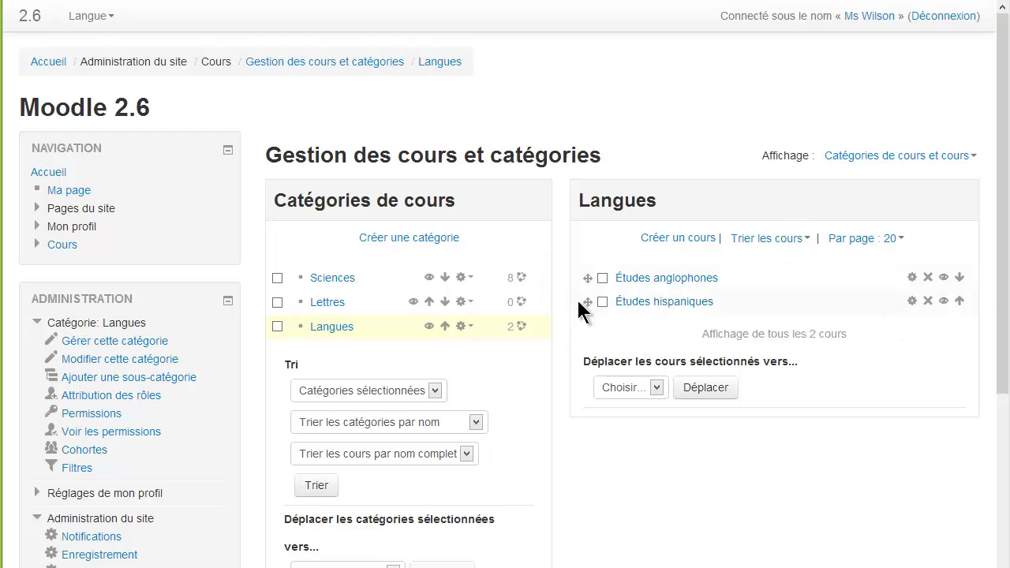
left_click_drag(585, 297, 592, 283)
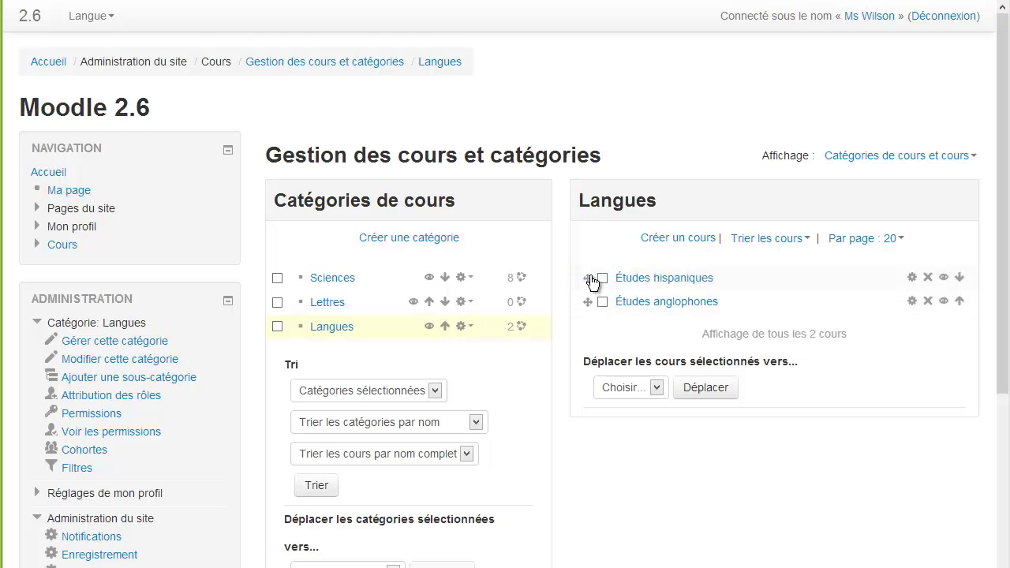
- Show the details of the Études hispaniques course and open its course page
left_click(659, 279)
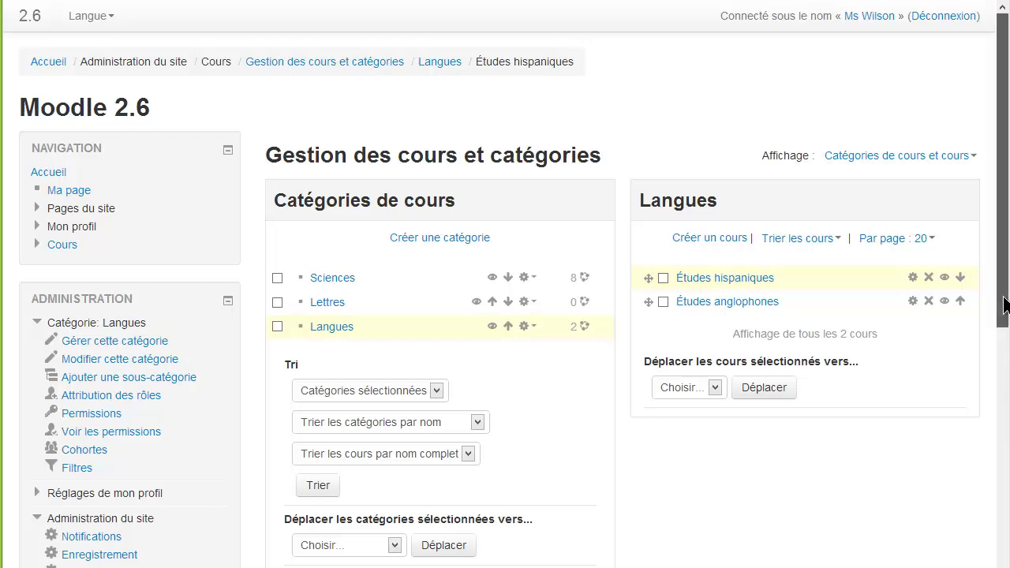
left_click_drag(1003, 298, 979, 510)
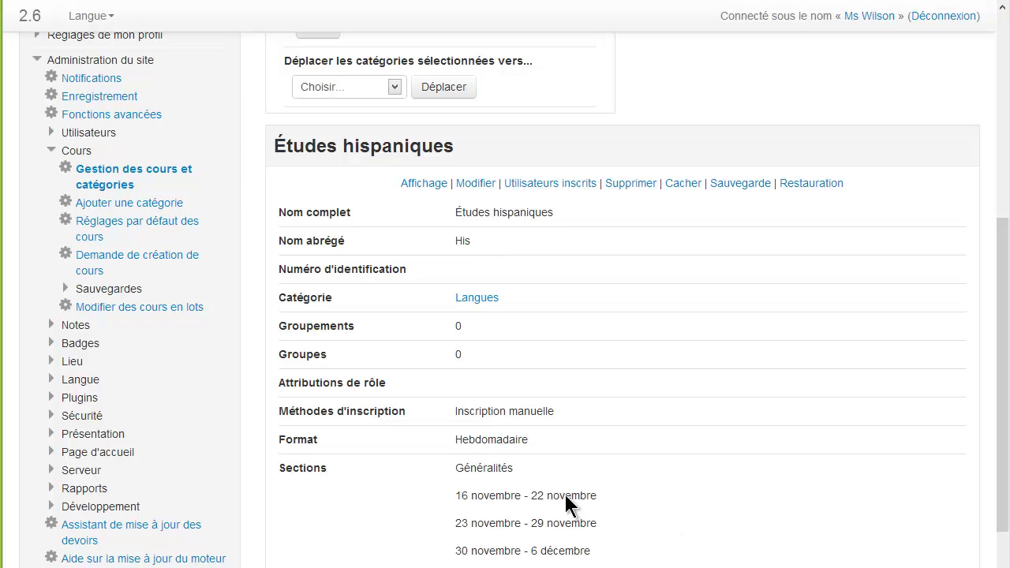
left_click(418, 183)
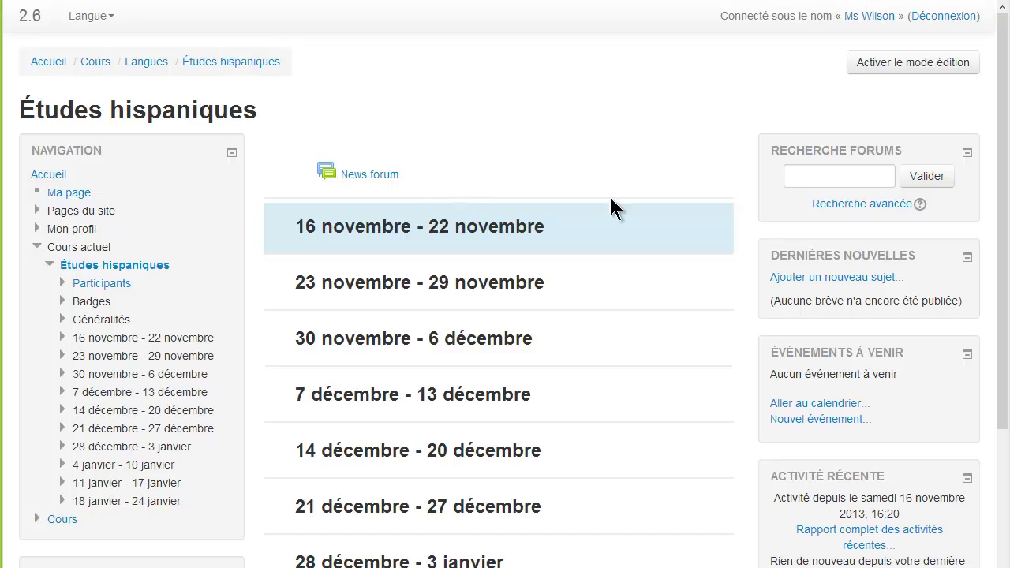
- Open the Études hispaniques course settings and set the course format to Activité unique
left_click_drag(1008, 385, 1007, 509)
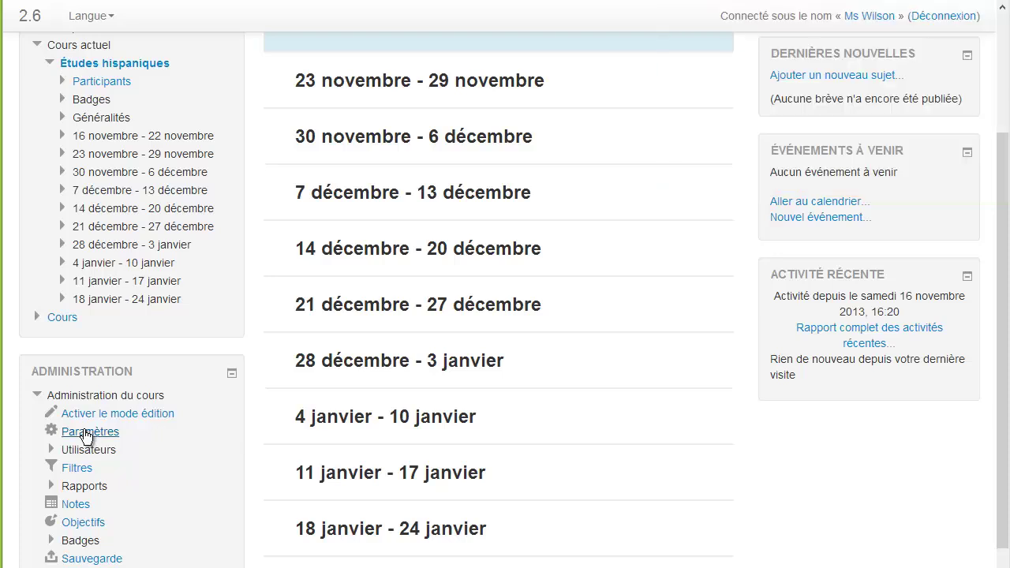
left_click(87, 432)
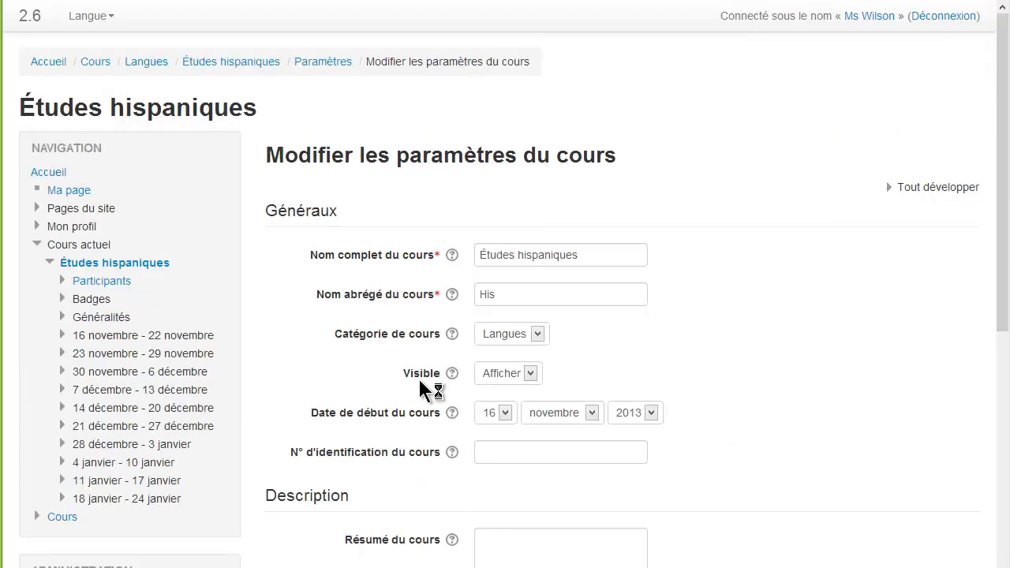
left_click_drag(1002, 312, 997, 563)
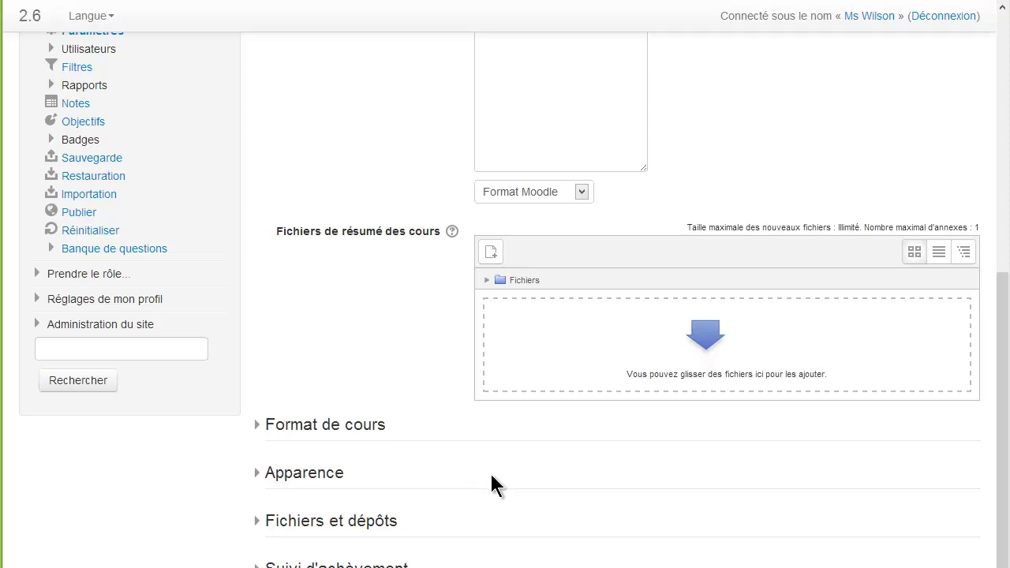
left_click(385, 435)
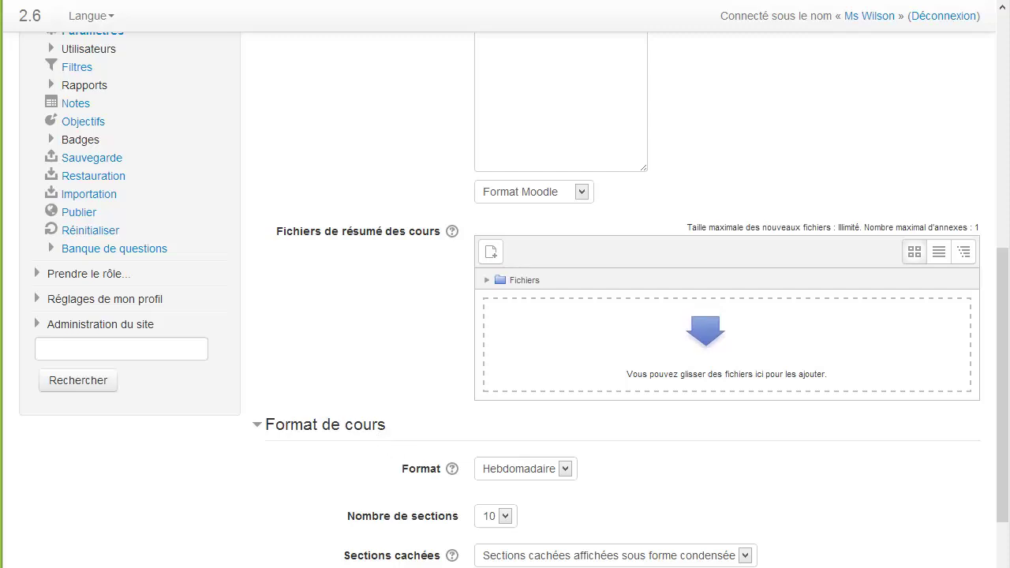
left_click(564, 470)
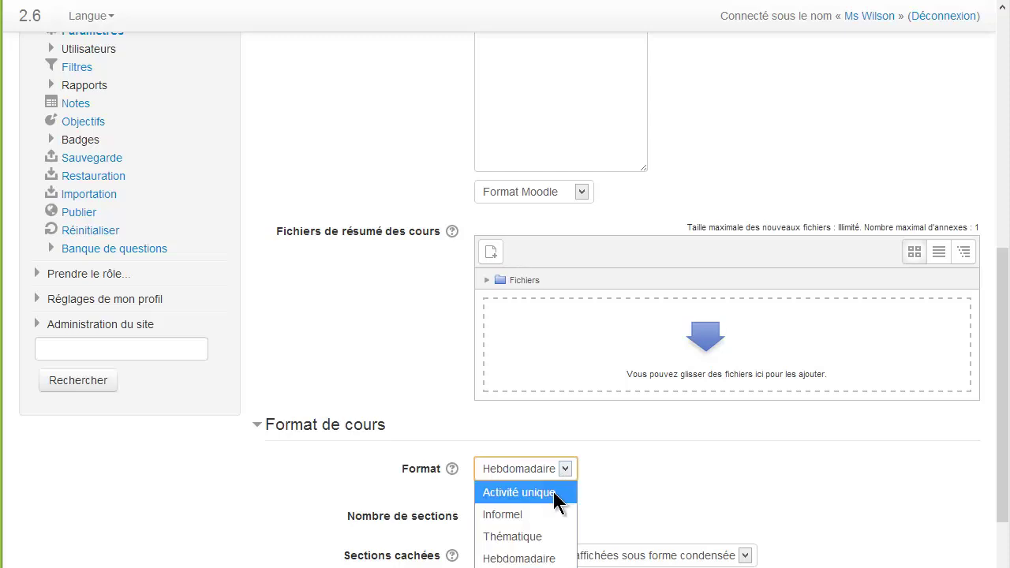
left_click(556, 494)
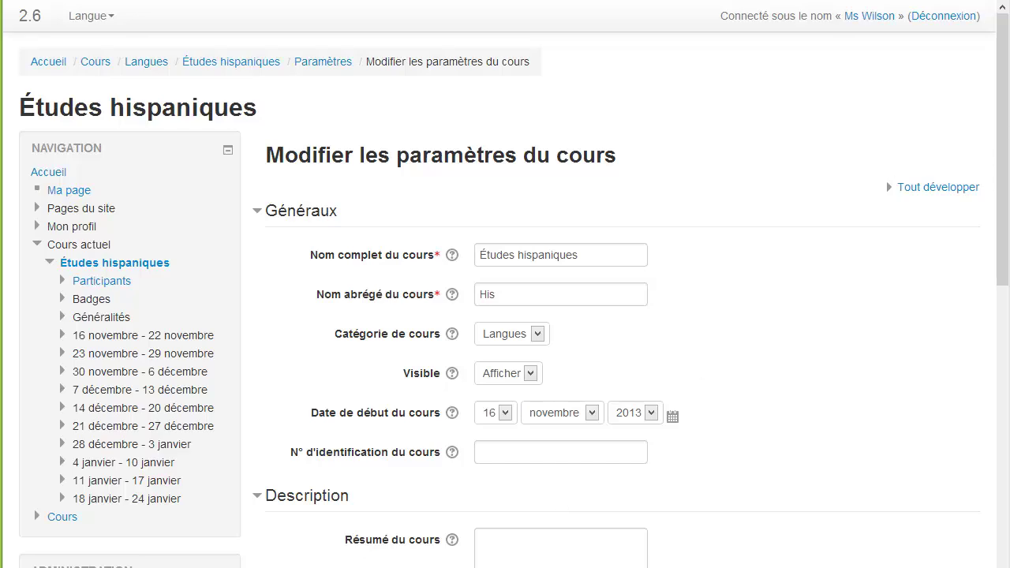
- Choose Forum as the single-activity course's activity type and save the course settings
left_click_drag(1006, 226, 1006, 567)
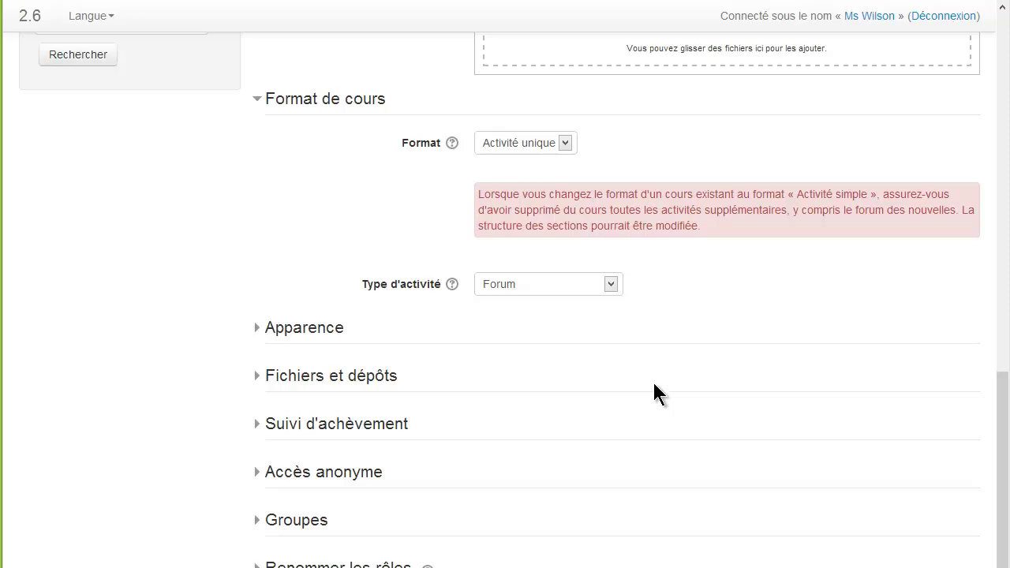
left_click(606, 290)
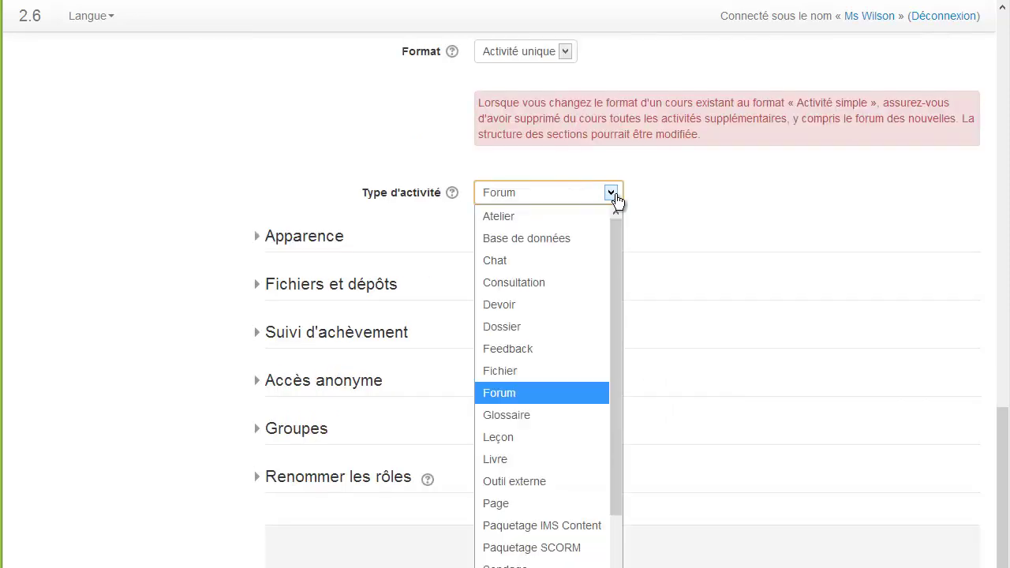
left_click(553, 393)
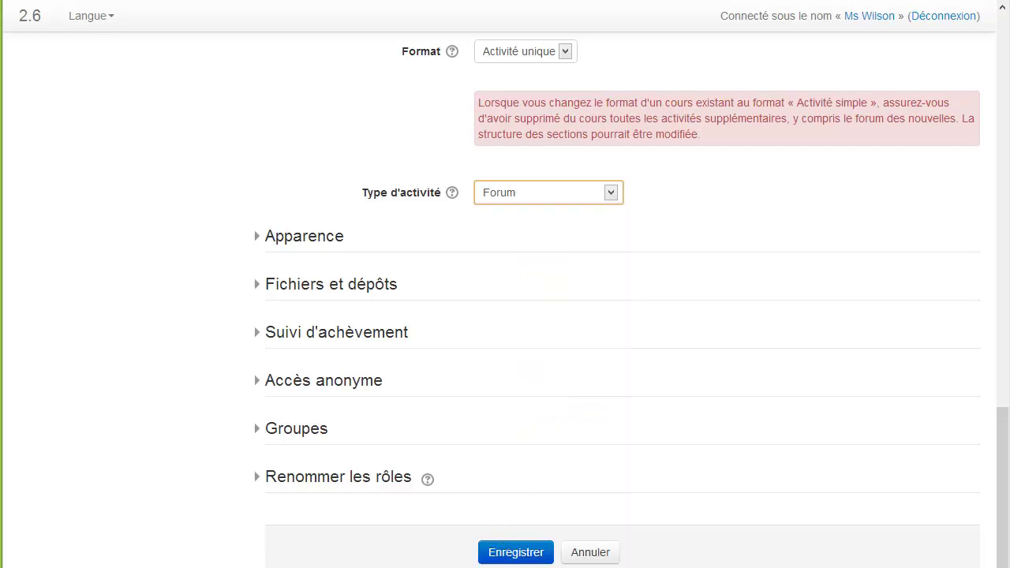
left_click(511, 554)
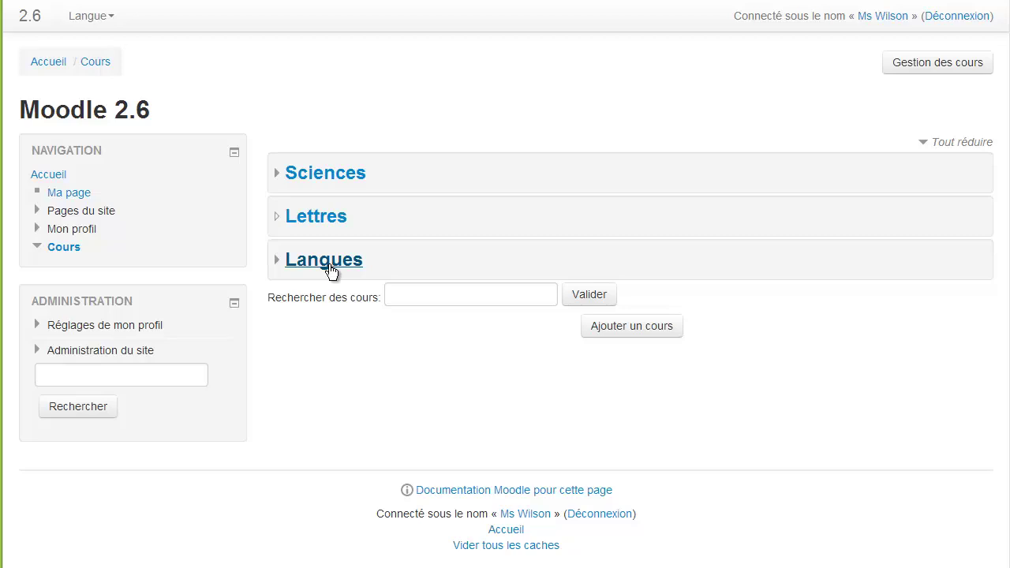
- Open the Études anglophones course in the Langues category and move Annonces below Forum de discussion in the Discussion section
left_click(330, 271)
left_click(444, 293)
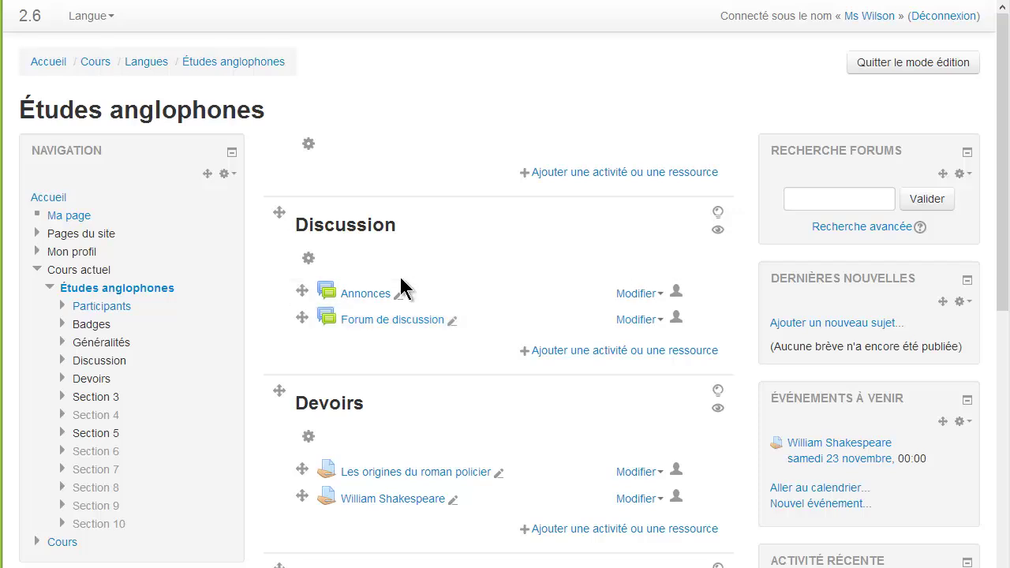
left_click_drag(299, 286, 302, 318)
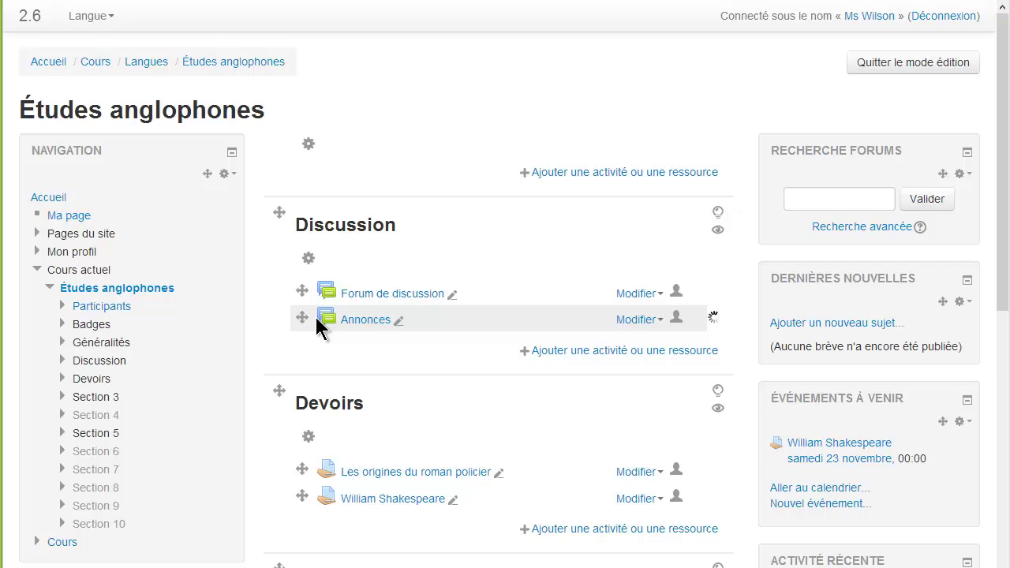
- View the editing actions available for the Forum de discussion activity
left_click(663, 296)
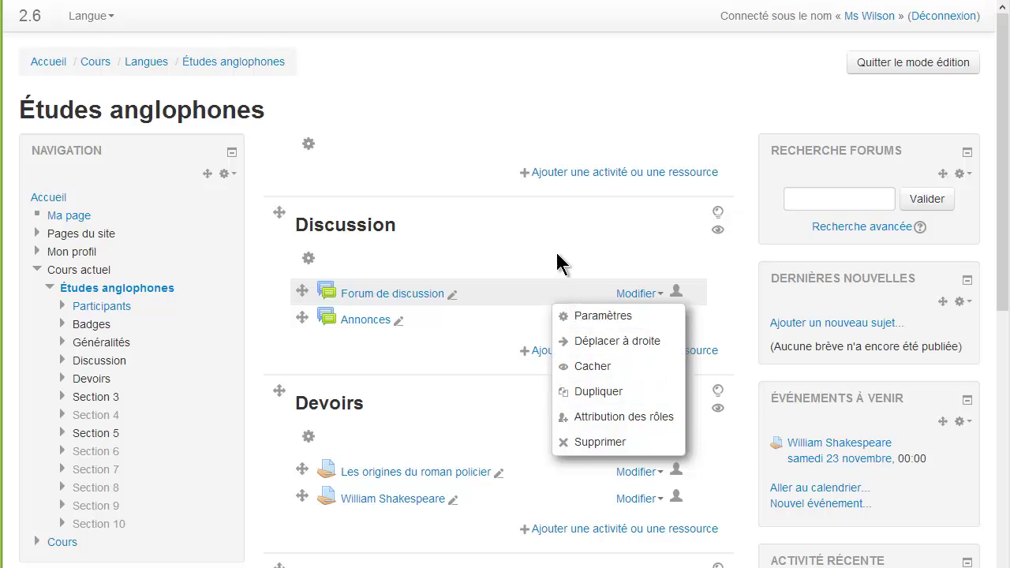
left_click(501, 254)
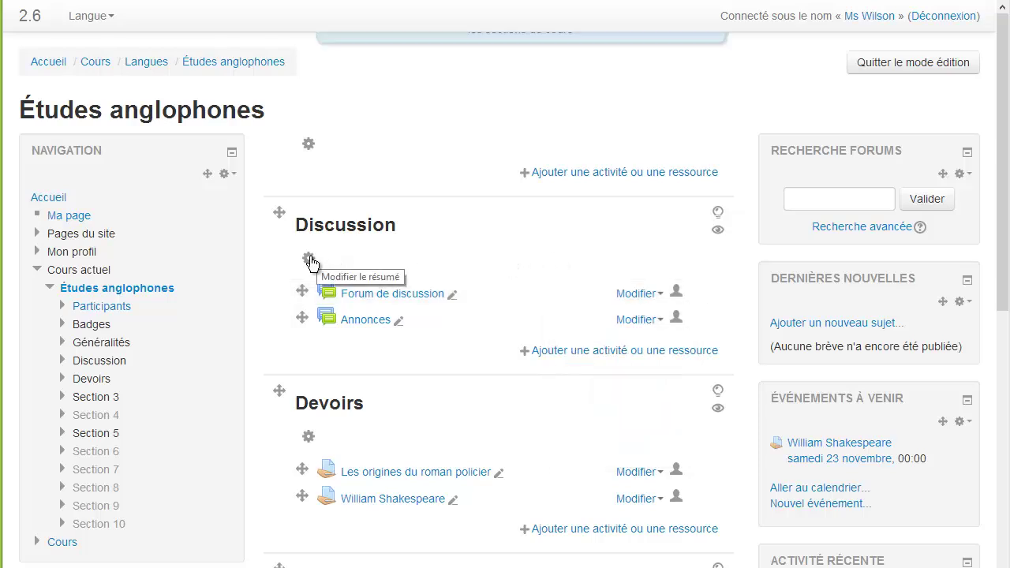
- Open the Discussion section's summary for editing and expand the text editor's full set of tools, collapsing it again after viewing
left_click(308, 261)
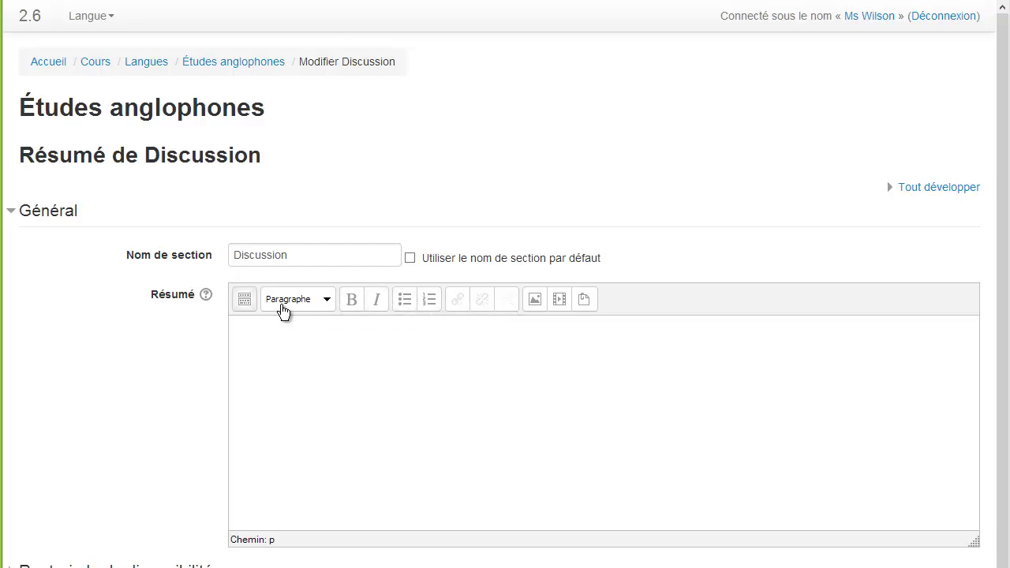
left_click(247, 303)
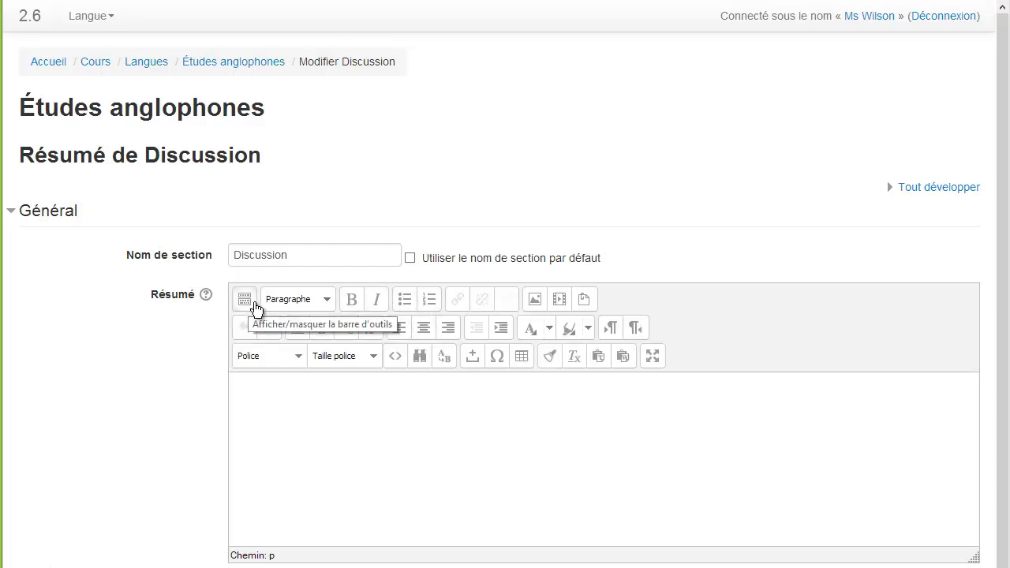
left_click(249, 305)
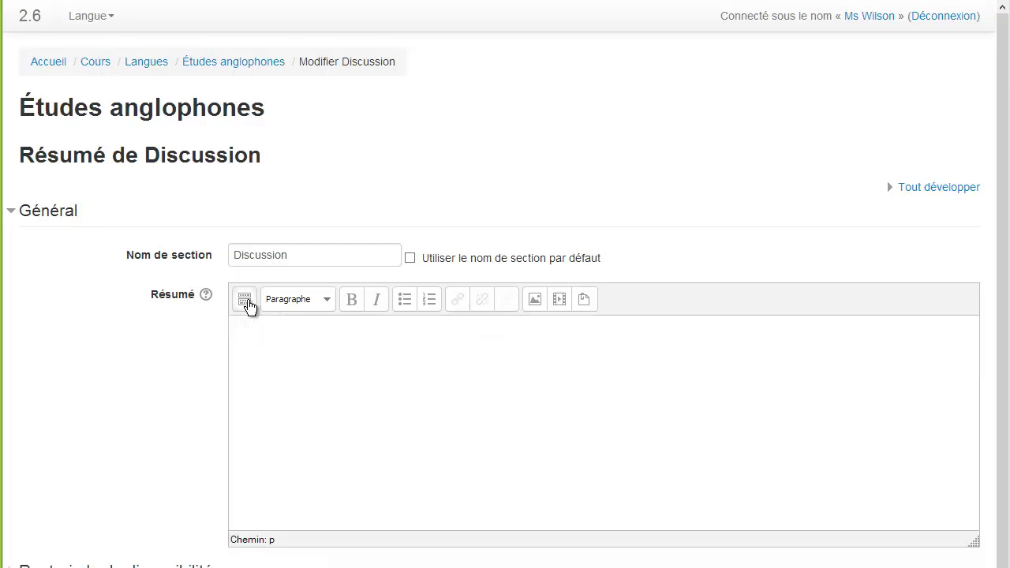
- Upload discussion.png and insert it into the Discussion section's summary with the image description "Discussion"
left_click(540, 303)
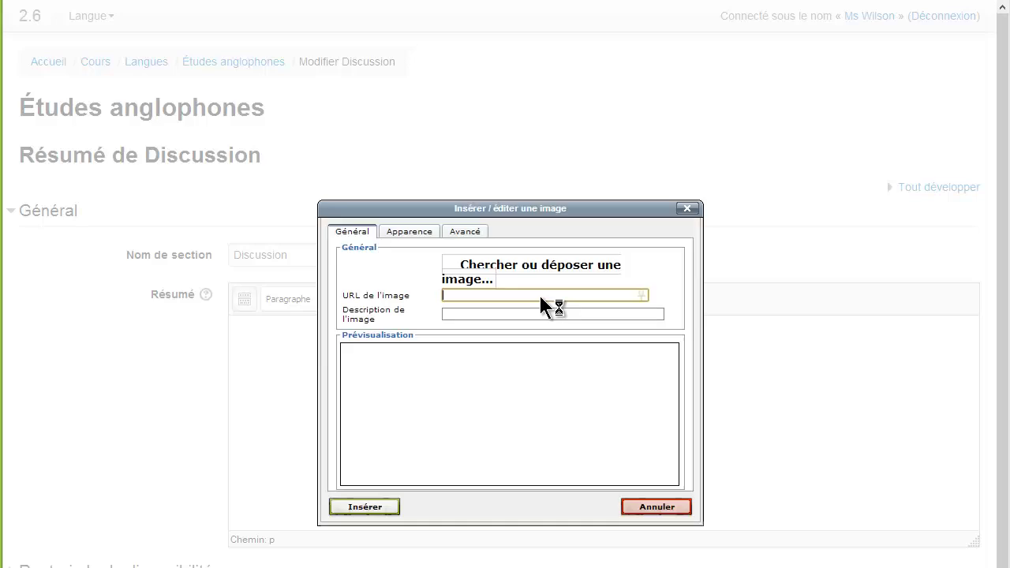
left_click(542, 267)
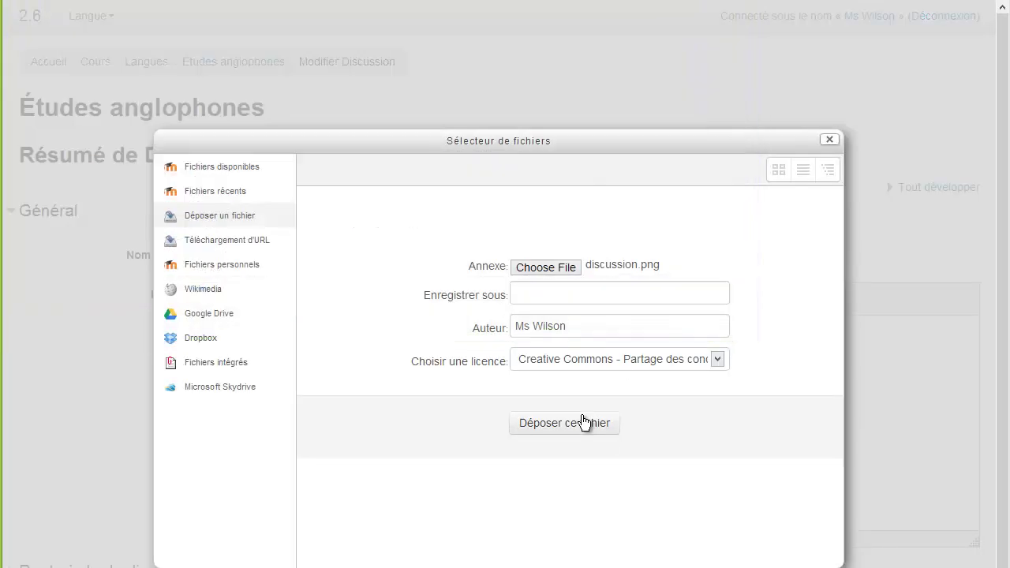
left_click(584, 422)
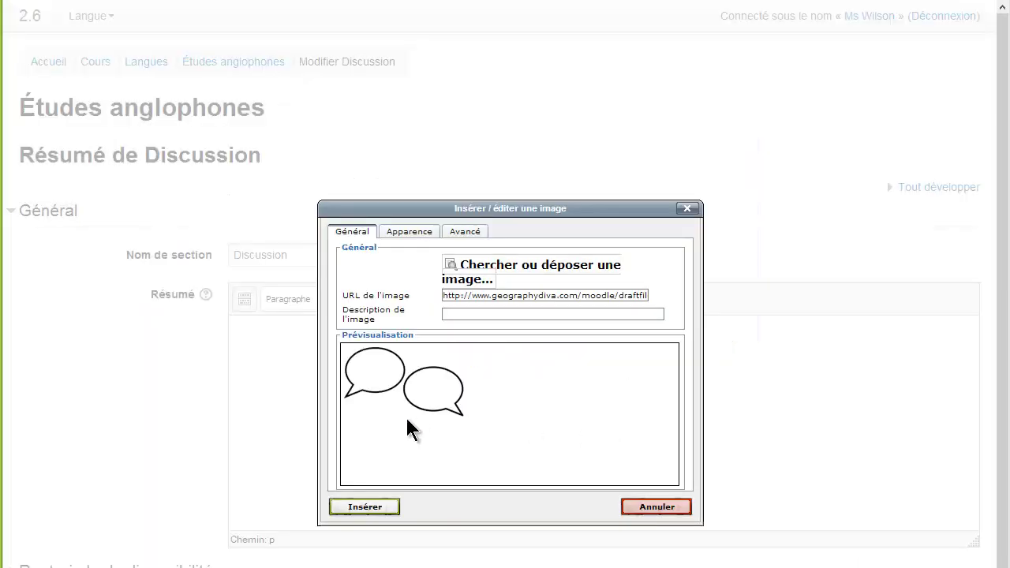
type("Discussion")
left_click(339, 509)
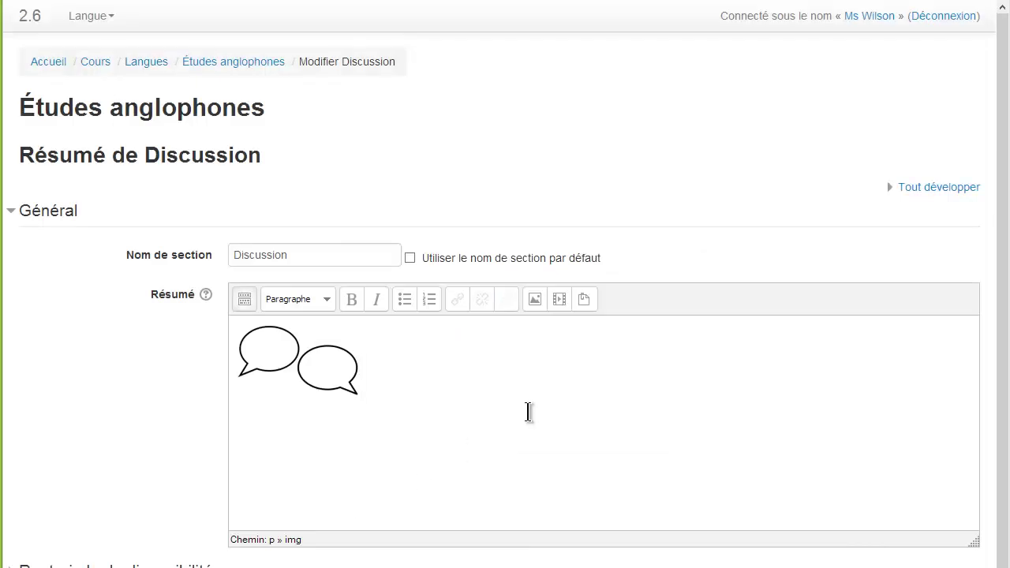
- Open the manager for files embedded in the summary's text editor and select the uploaded image
left_click(585, 304)
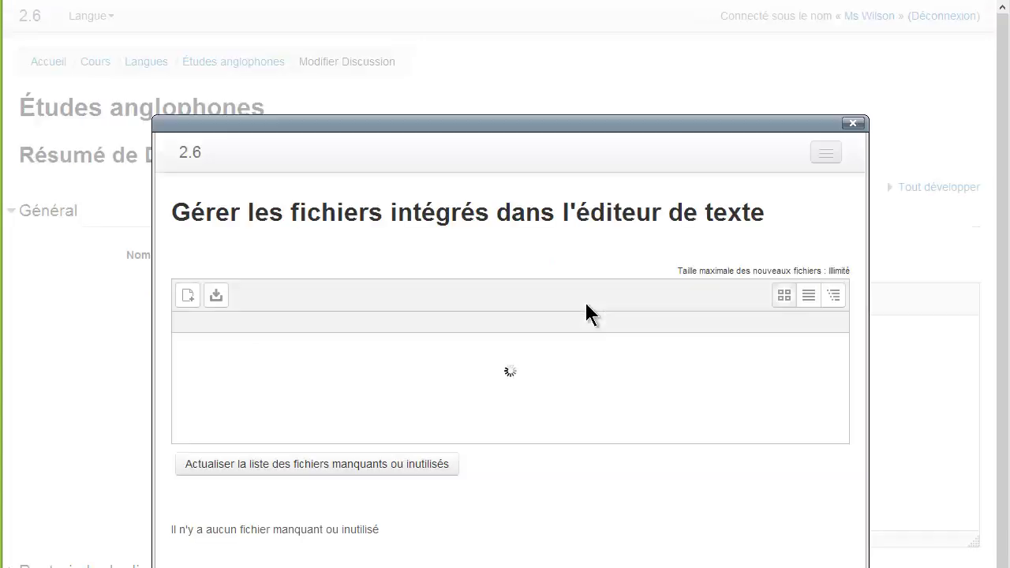
left_click(239, 391)
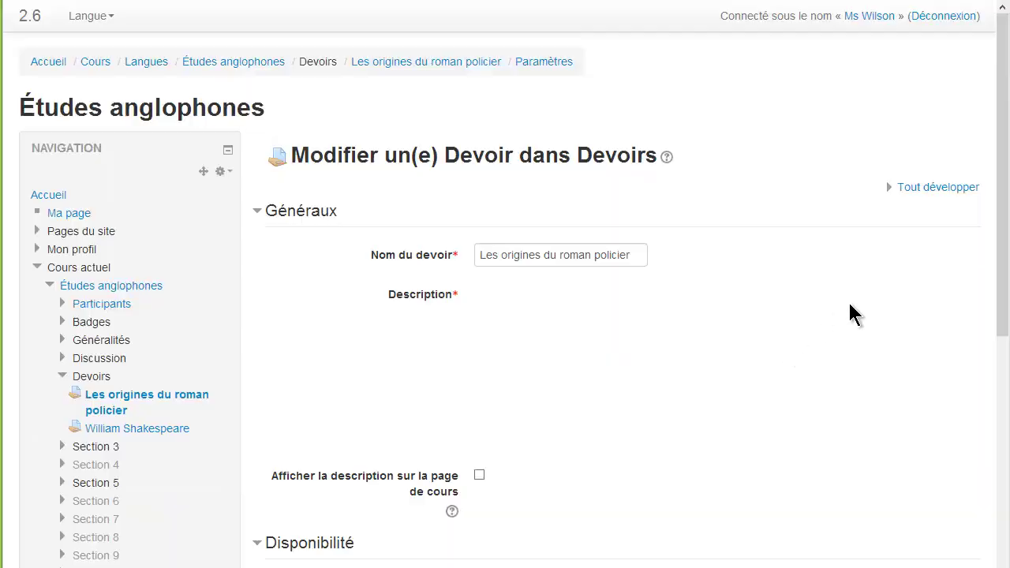
- Review the grading workflow and marker allocation options of the Les origines du roman policier assignment, and save and display it
scroll(883, 320, "down", 2)
scroll(882, 320, "down", 4)
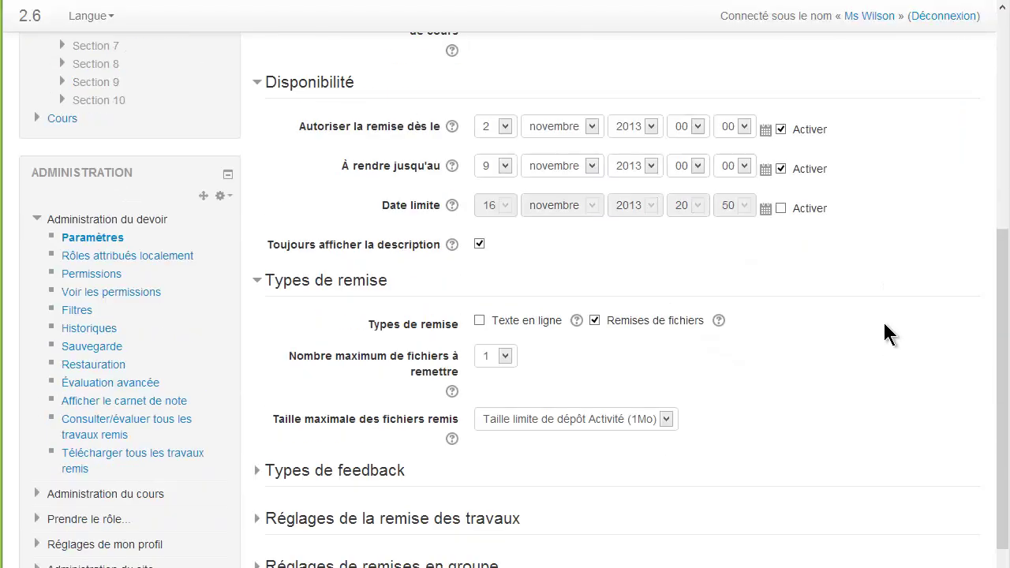
scroll(882, 319, "down", 2)
scroll(887, 334, "down", 2)
left_click(286, 359)
scroll(868, 280, "down", 1)
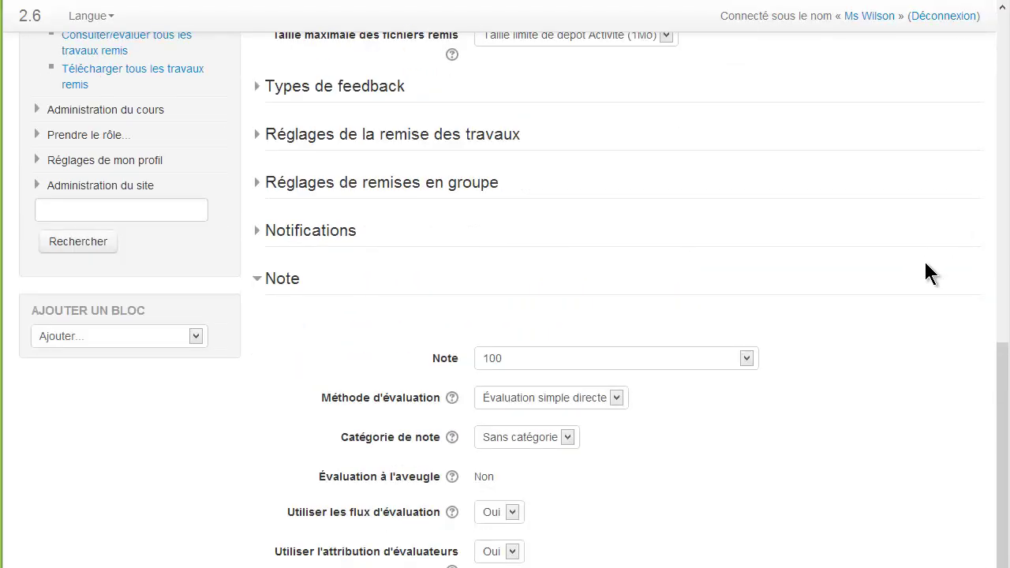
scroll(931, 273, "down", 2)
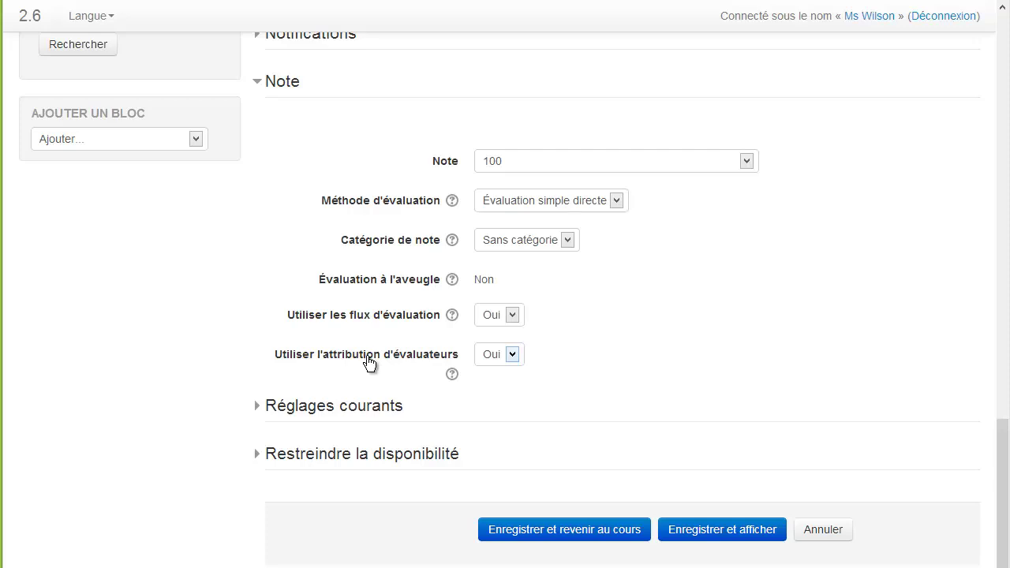
left_click(716, 536)
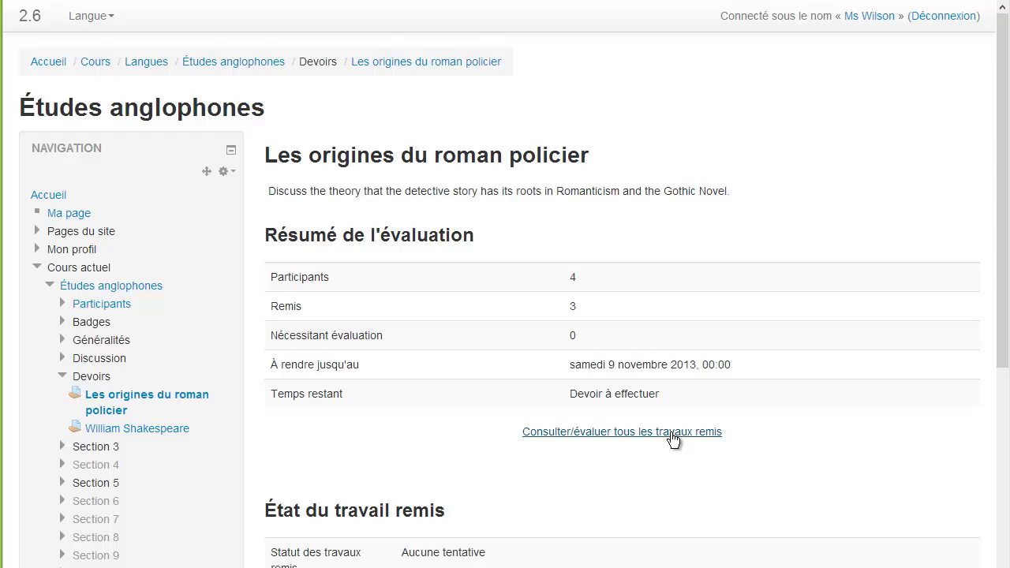
- Open all submissions for grading and view the workflow statuses and available markers for the first student
left_click(670, 433)
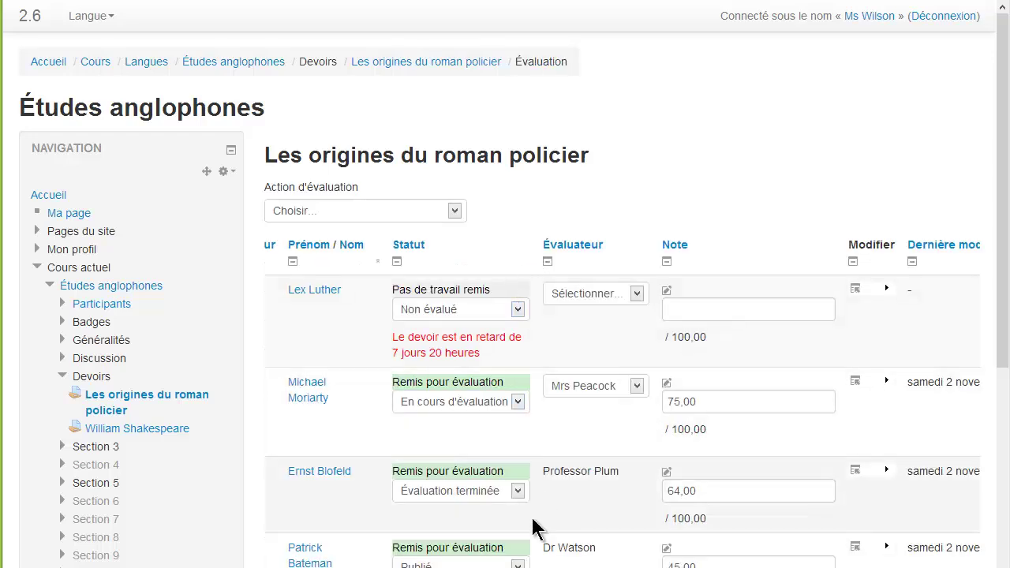
left_click(520, 312)
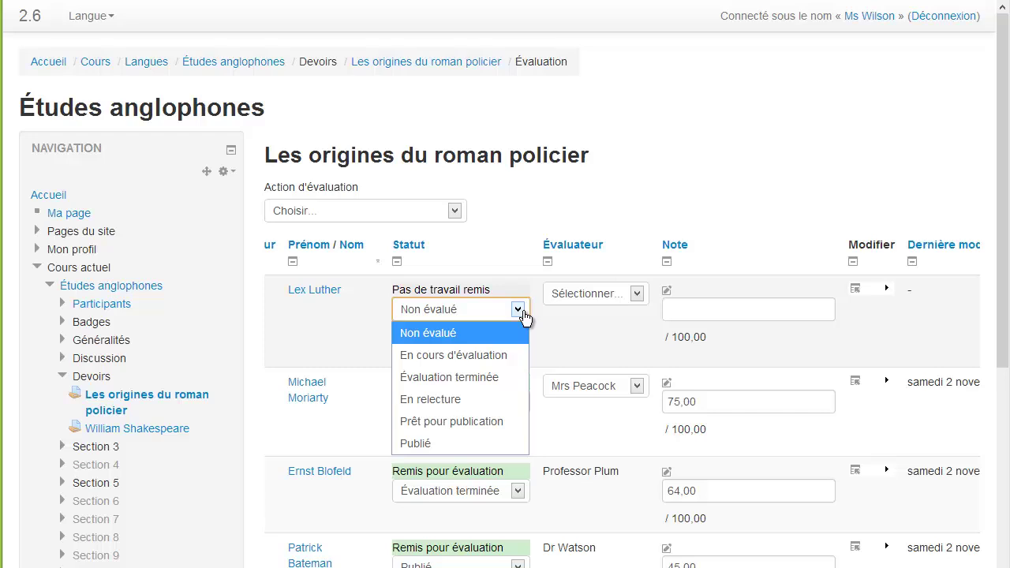
left_click(524, 315)
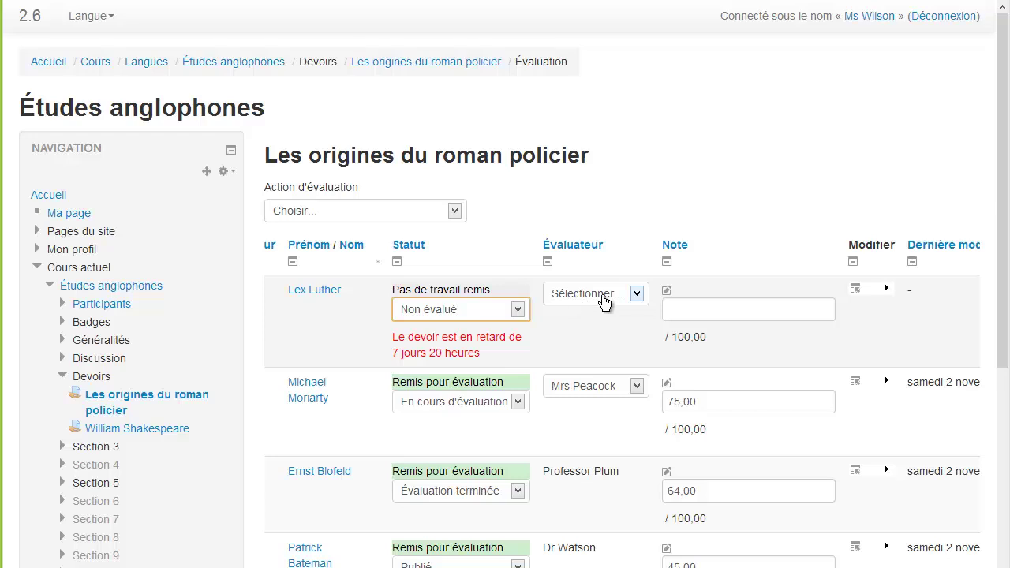
left_click(636, 294)
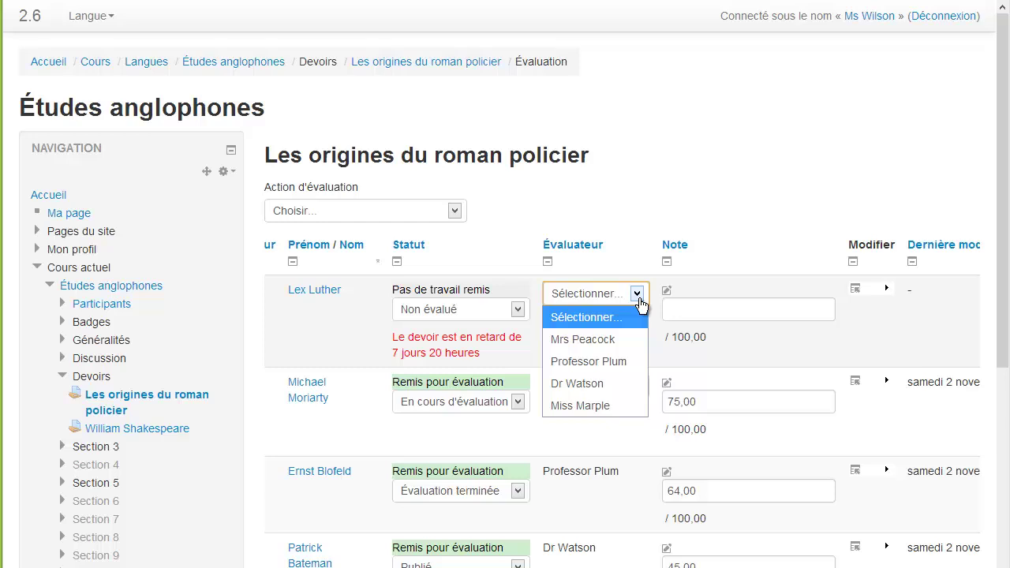
left_click(639, 303)
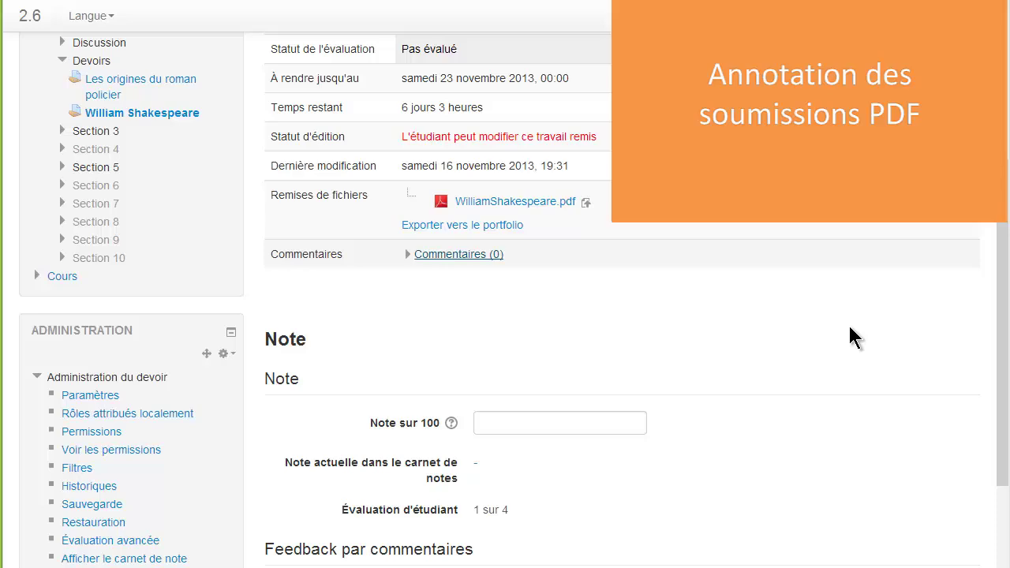
- Launch the PDF editor for the WilliamShakespeare.pdf submission and place a star stamp in the margin beside the second paragraph
scroll(848, 323, "down", 5)
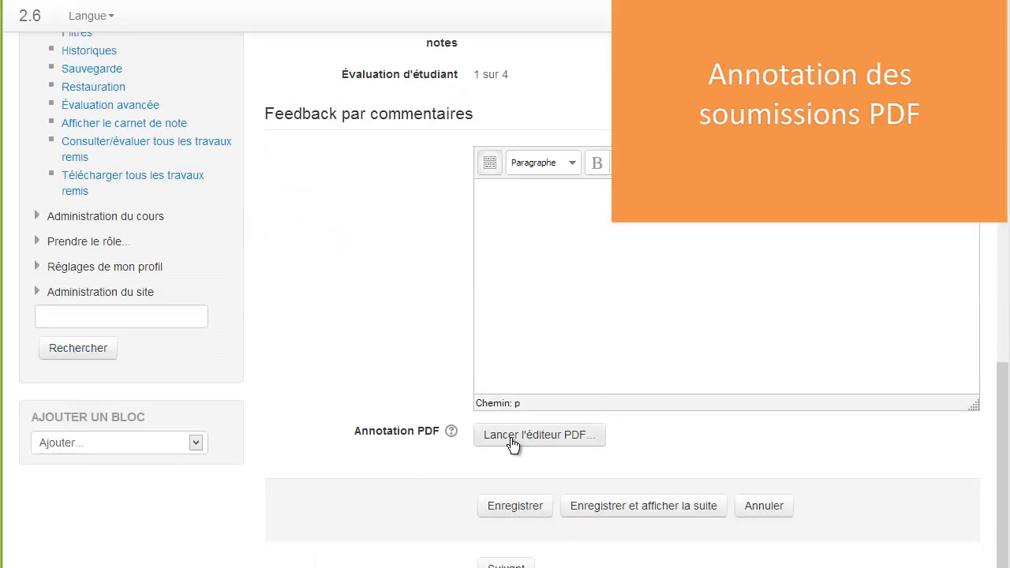
left_click(513, 442)
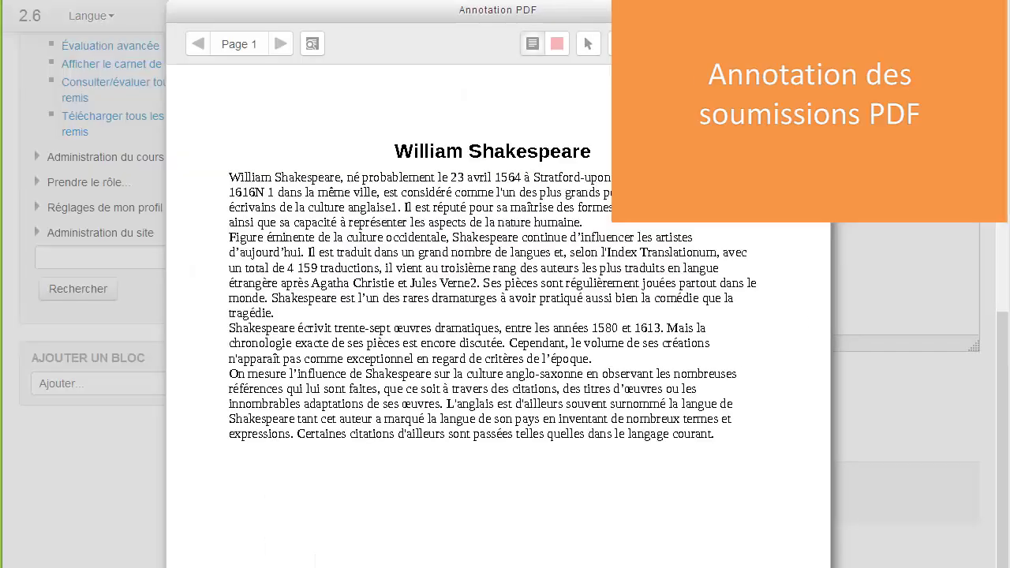
left_click(774, 44)
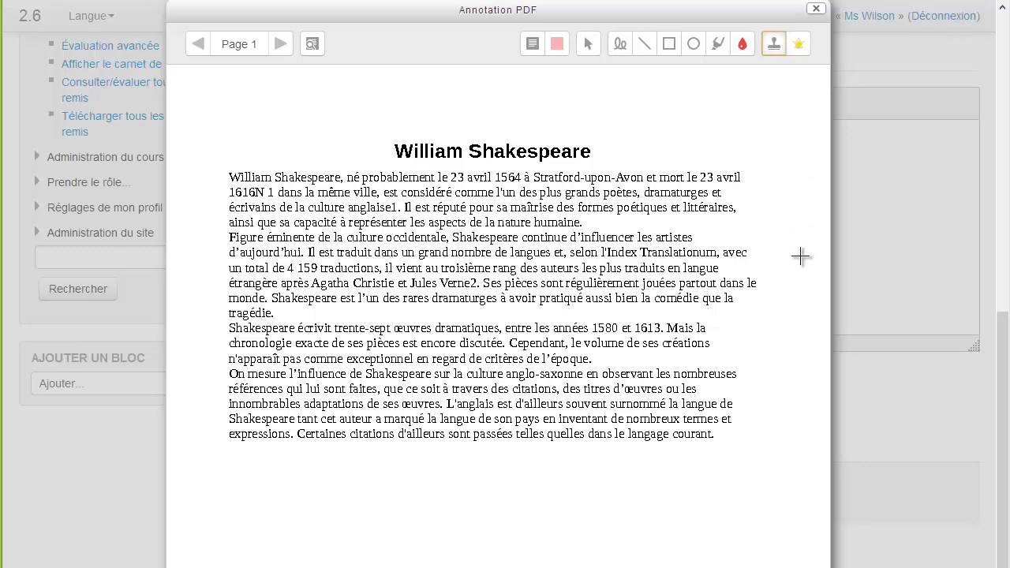
left_click(789, 296)
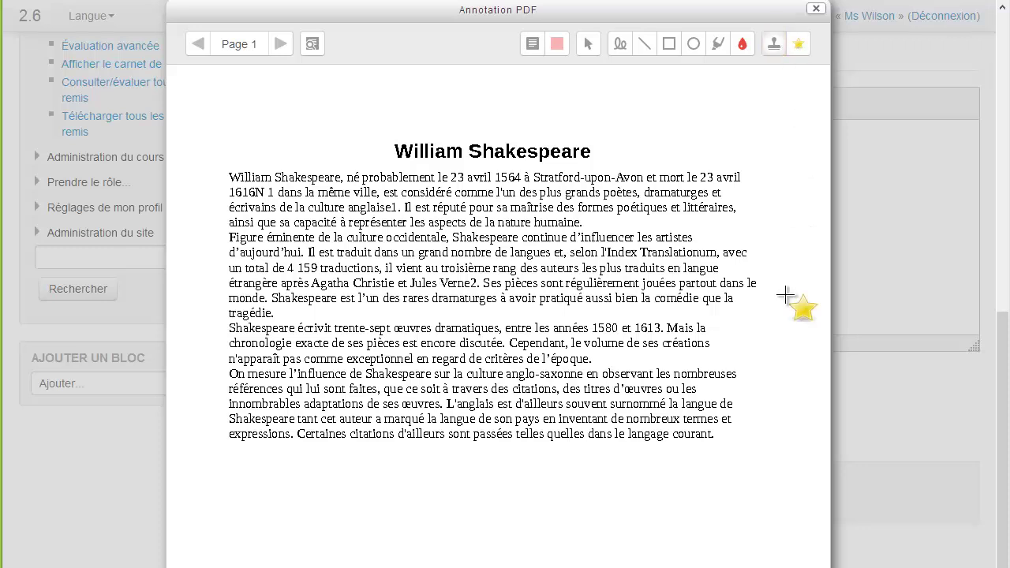
- Add the comment "excellent!" above the PDF's title and highlight text near the end of the second paragraph
left_click_drag(324, 105, 334, 103)
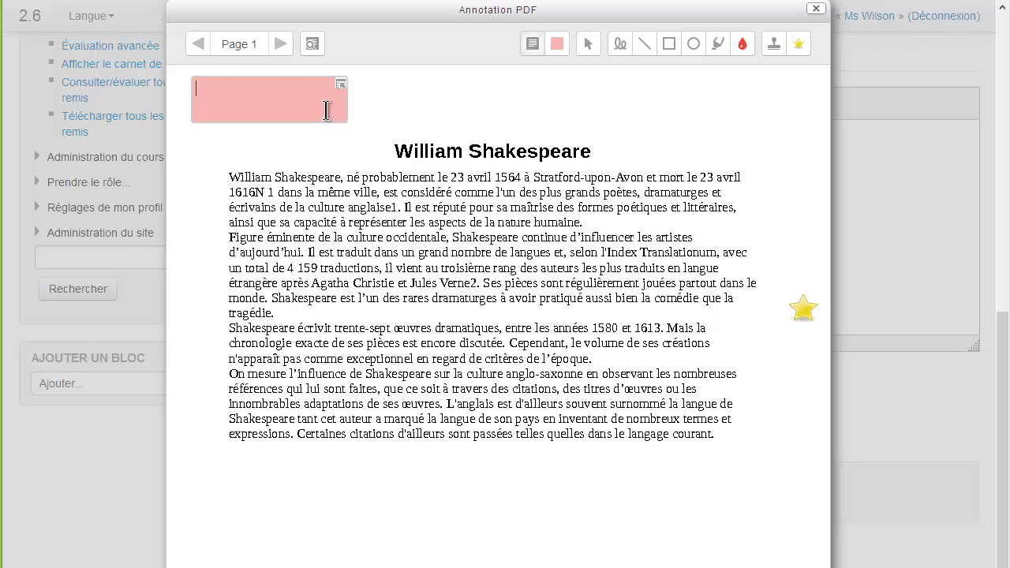
type("excellent")
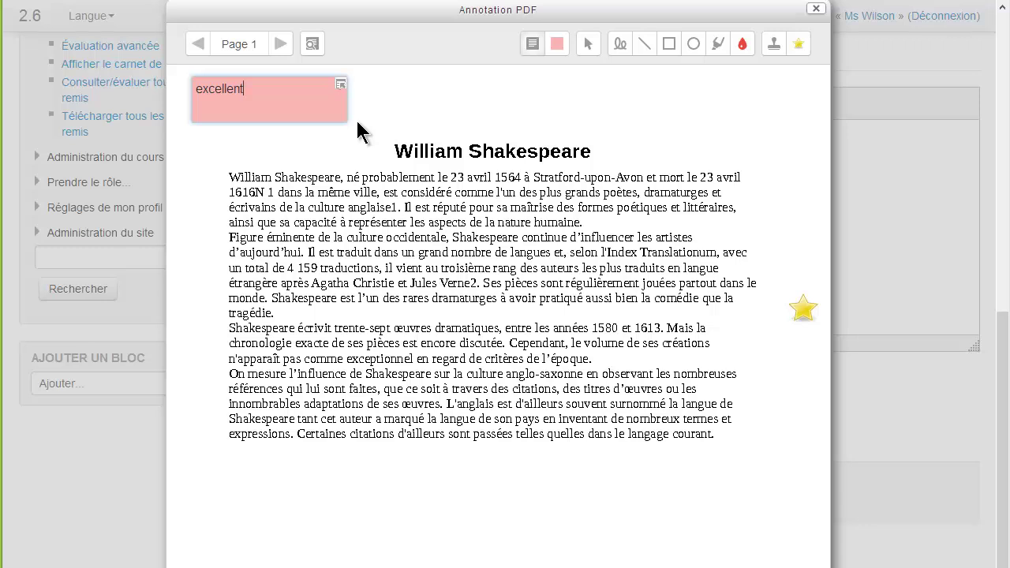
type("!")
left_click(716, 45)
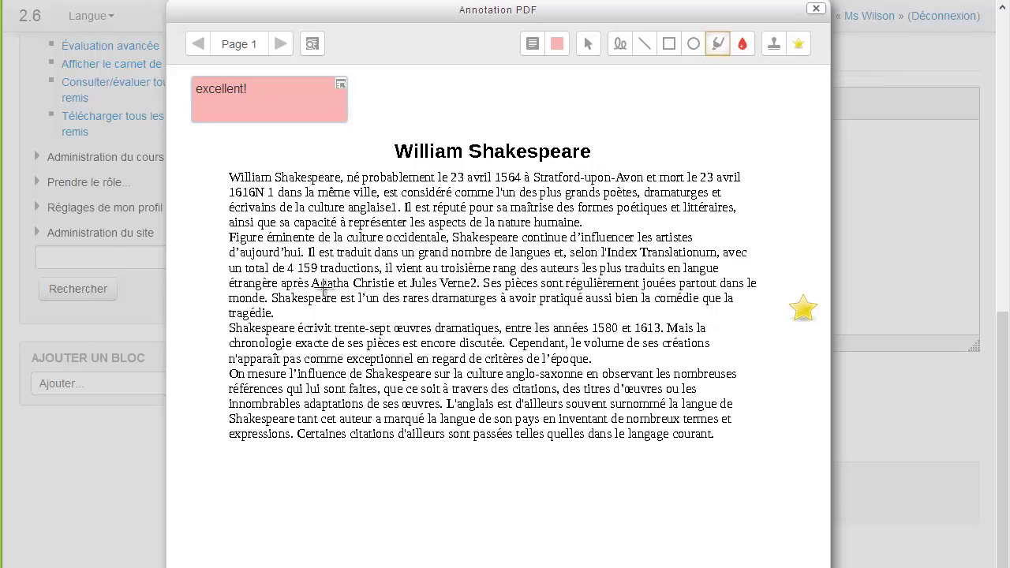
mouse_move(271, 295)
left_mouse_down()
mouse_move(407, 316)
mouse_move(733, 312)
mouse_move(734, 334)
mouse_move(227, 311)
mouse_move(278, 313)
left_mouse_up()
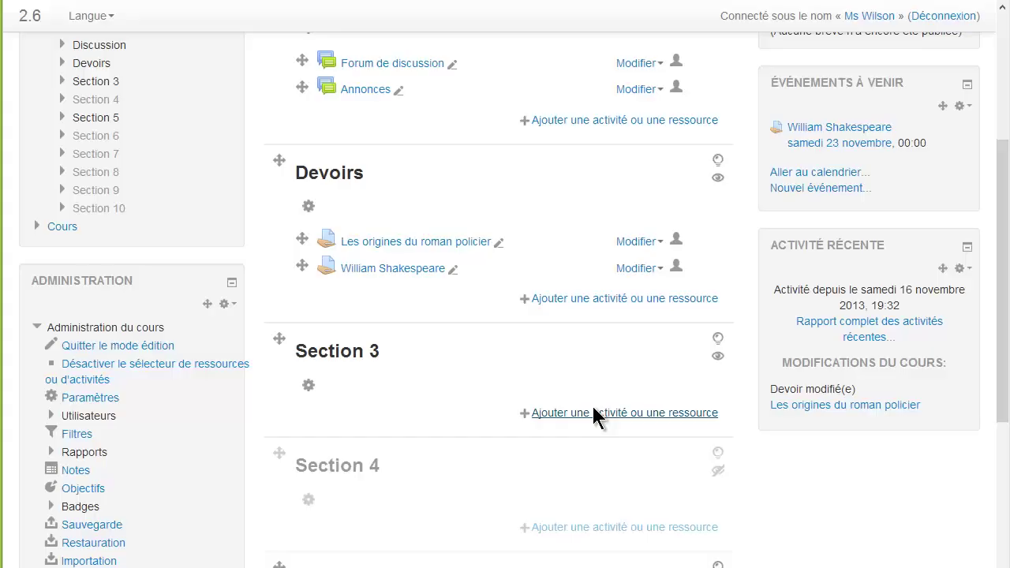
- Start adding a Fichier resource to Section 3 of the Études anglophones course
left_click(592, 412)
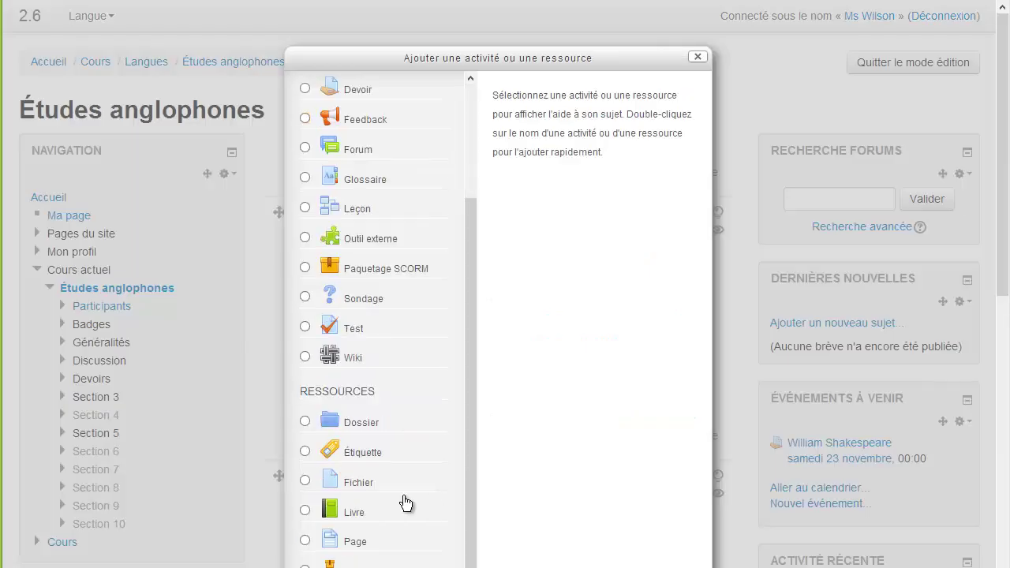
left_click(306, 481)
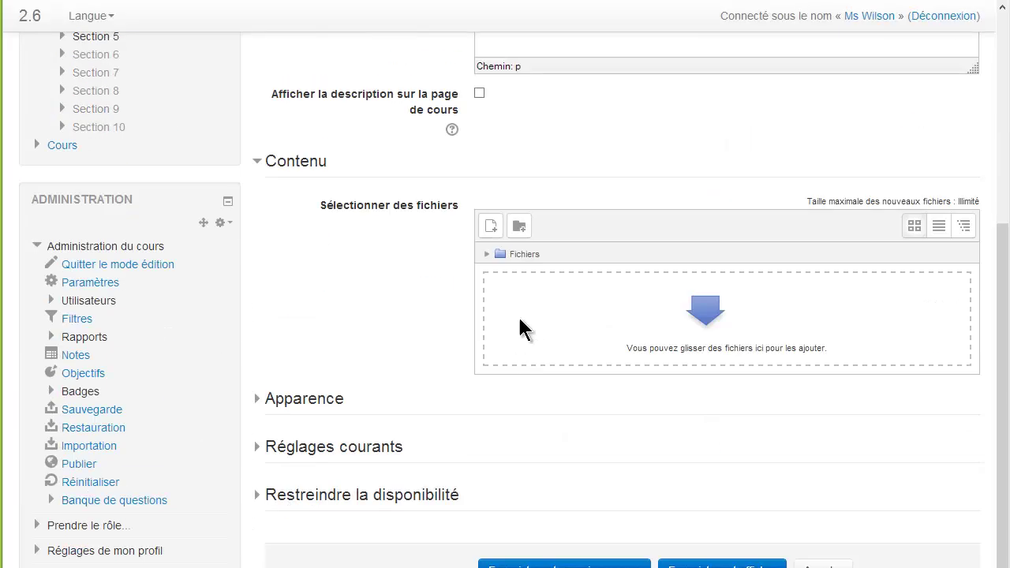
- Open the file picker for the resource's content and sign in to the Microsoft Skydrive repository
left_click(489, 225)
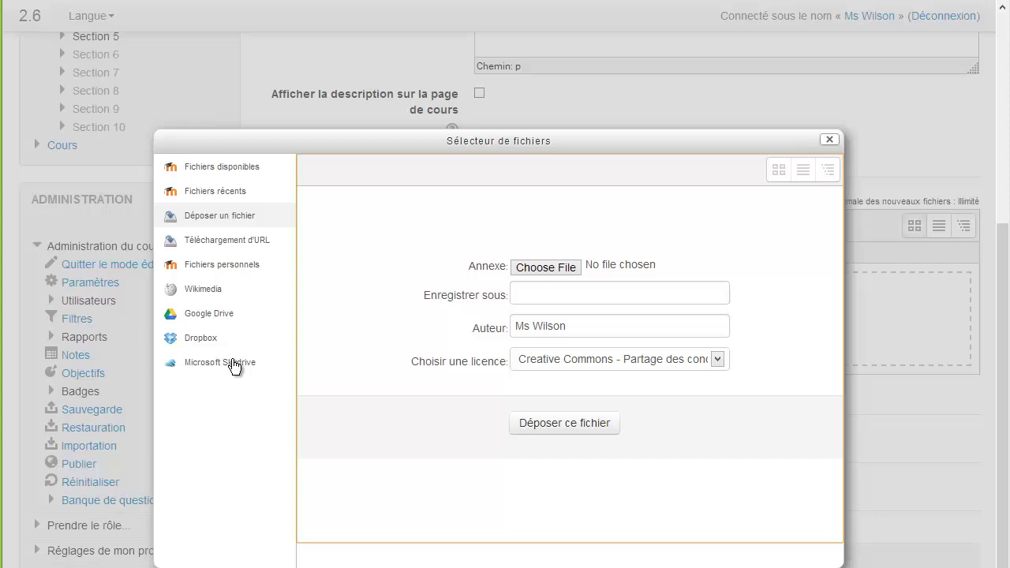
left_click(235, 365)
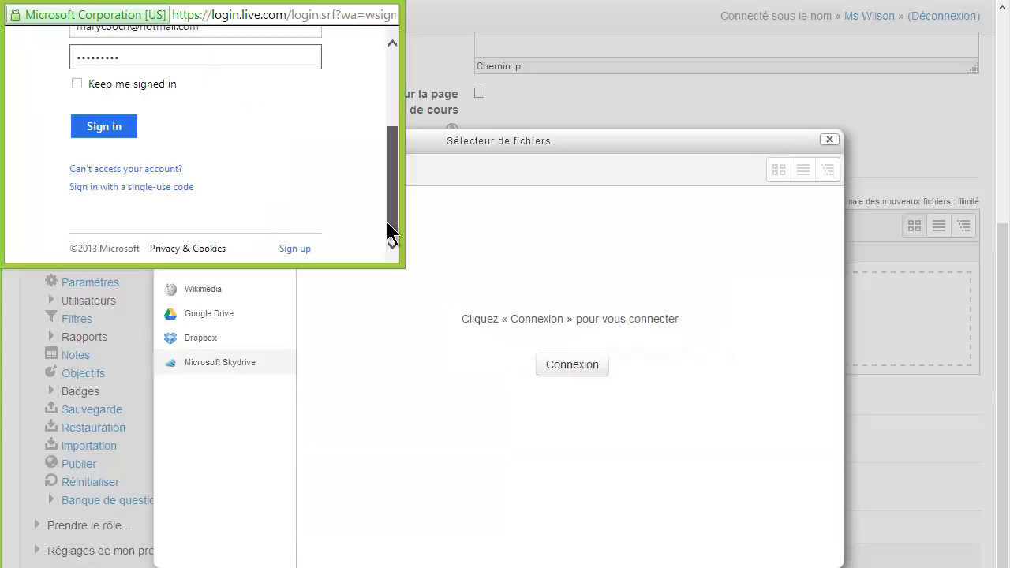
left_click(123, 130)
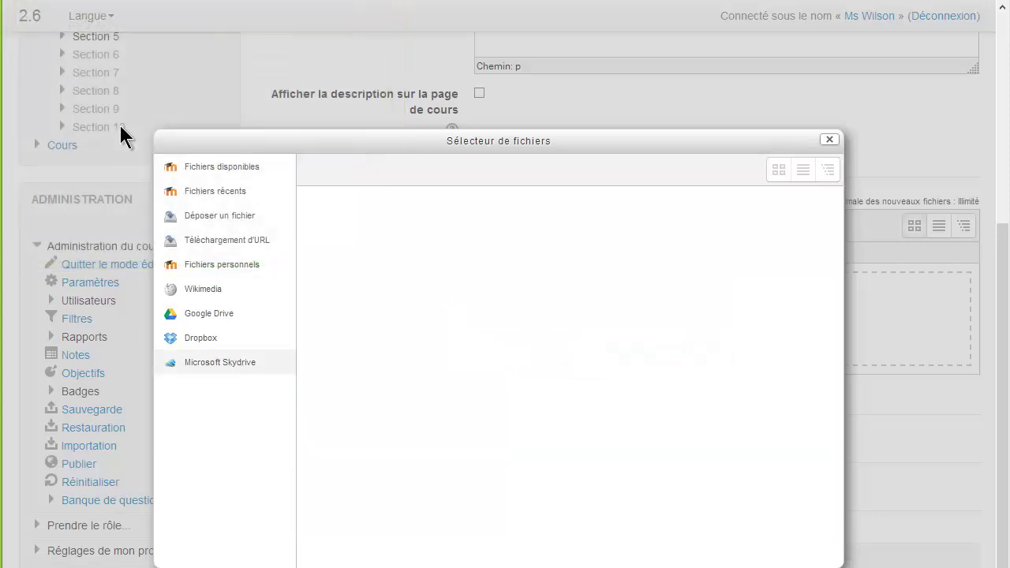